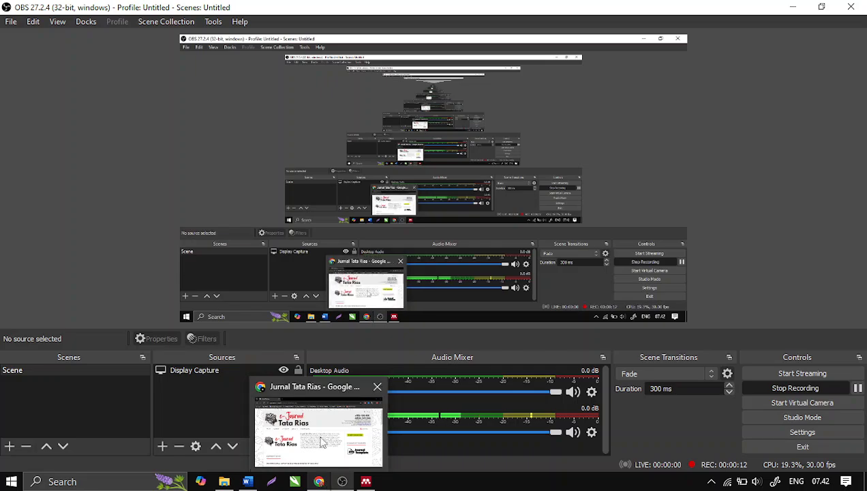
- Switch to the Jurnal Tata Rias page in Chrome and open its Journal Template document online
click(321, 437)
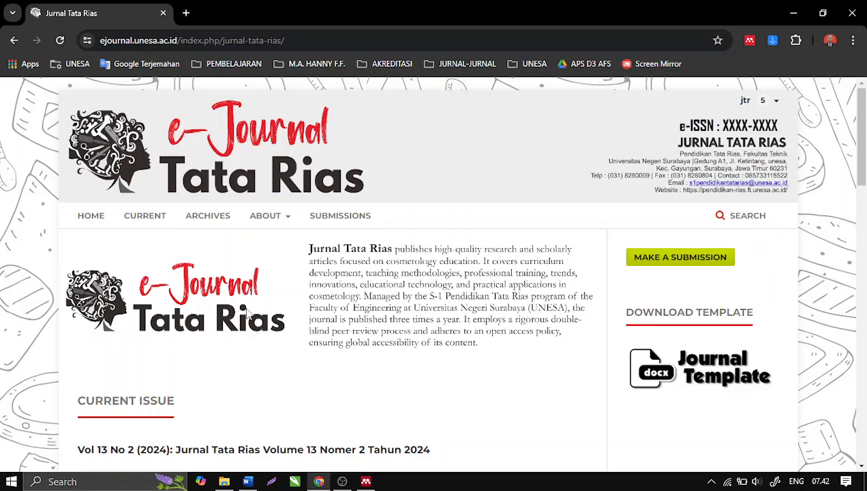
mouse_move(258, 484)
click(699, 365)
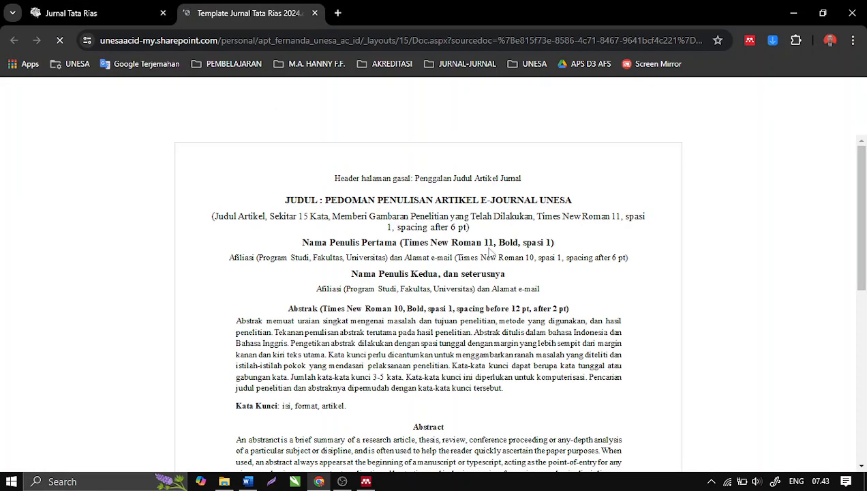
click(96, 12)
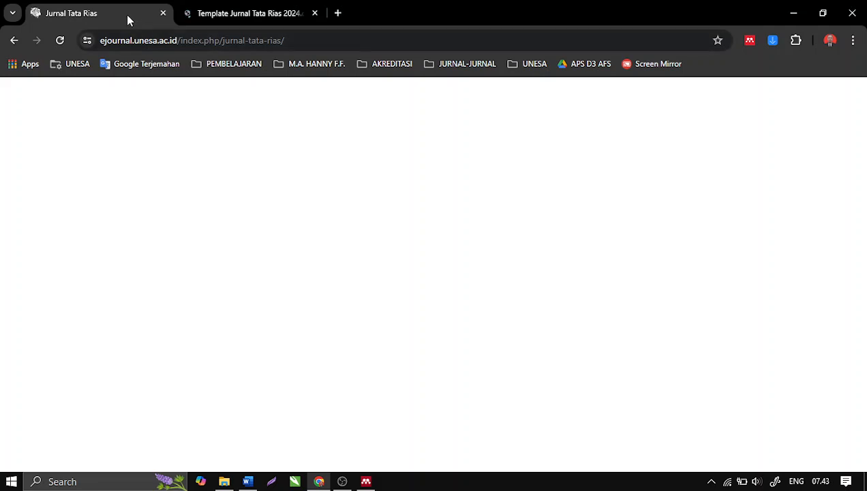
click(228, 16)
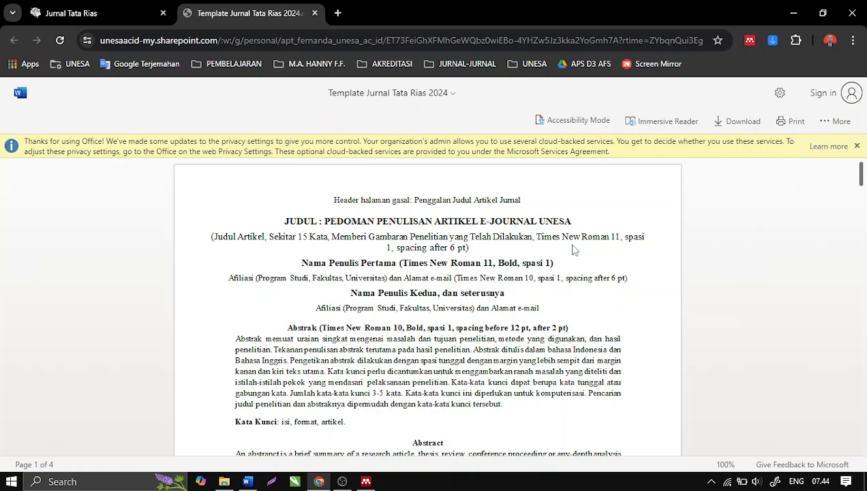
- Download the Template Jurnal Tata Rias 2024 document and open the downloaded file in Word
click(738, 125)
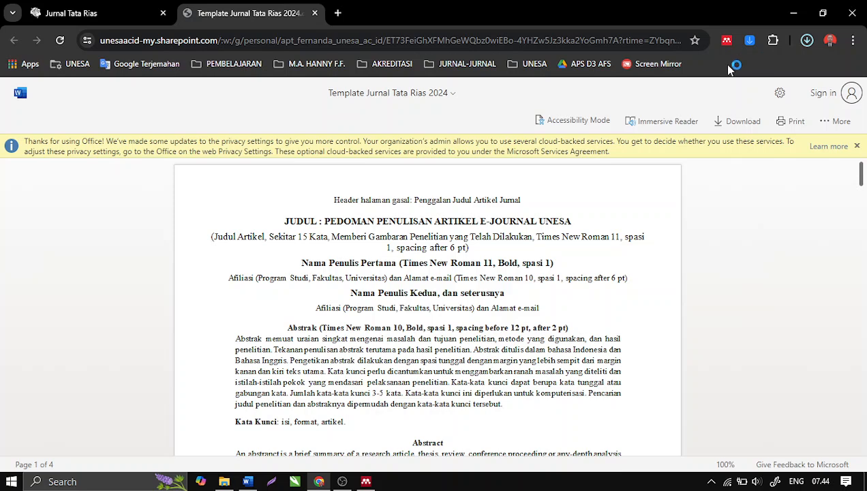
click(63, 21)
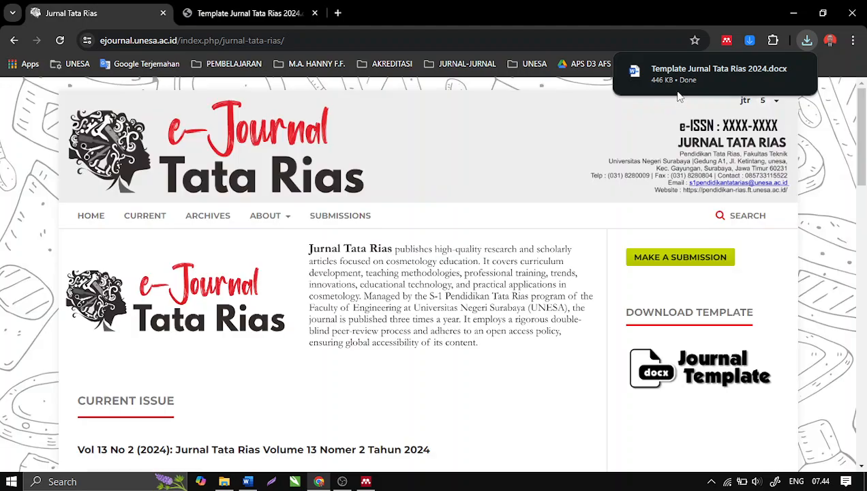
scroll(477, 303, down, 1)
scroll(673, 315, down, 3)
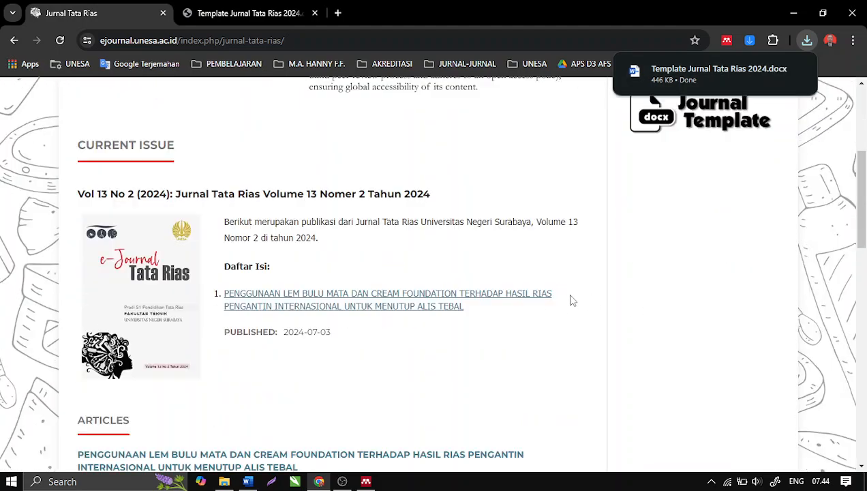
scroll(682, 272, up, 4)
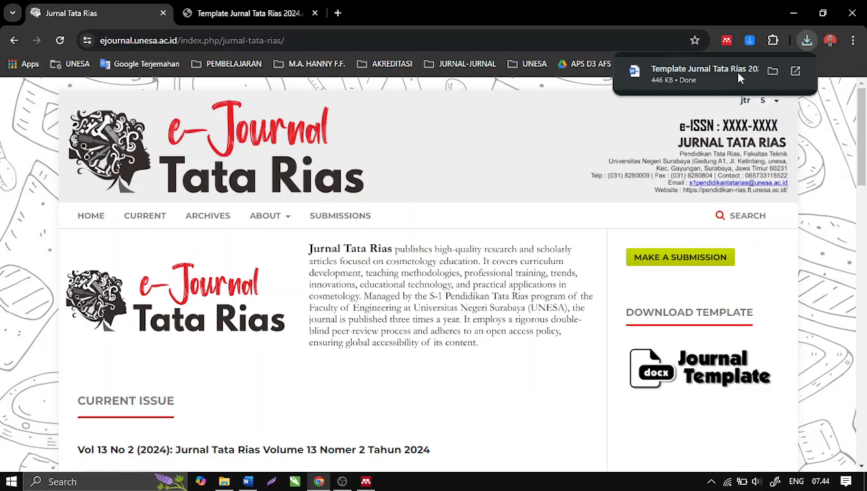
click(795, 72)
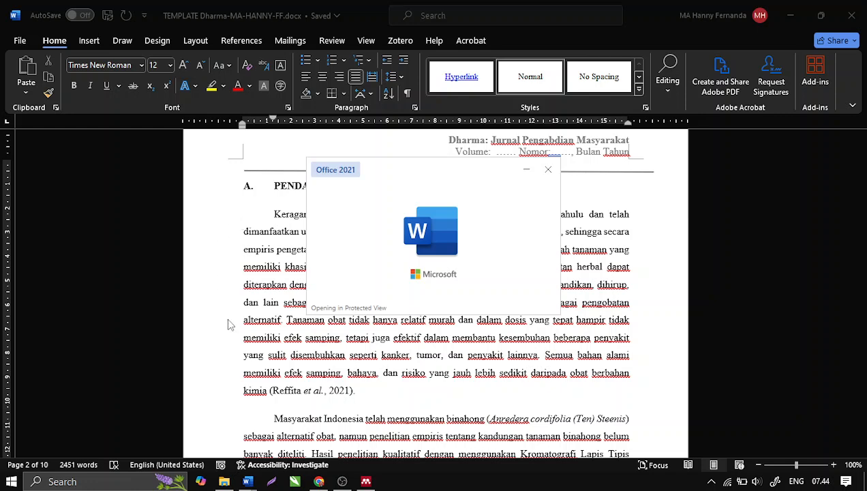
- Bring up the existing Dharma manuscript in Word and review its Pendahuluan section and in-text citations
mouse_move(250, 480)
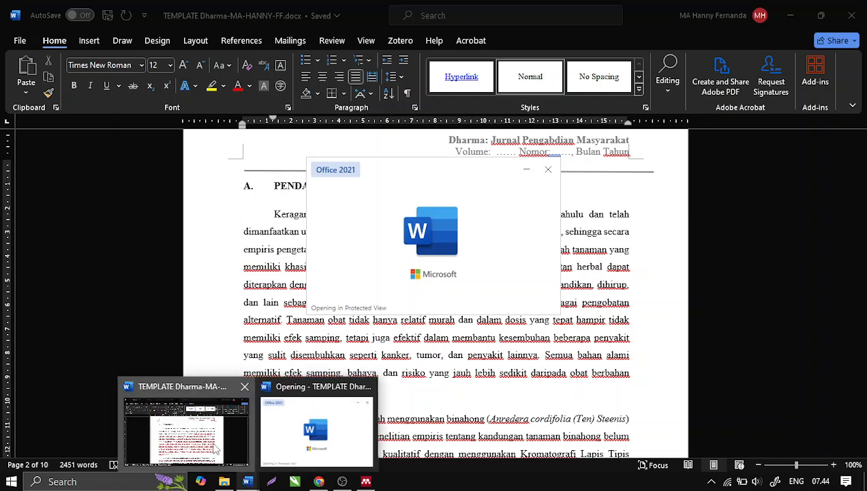
click(216, 448)
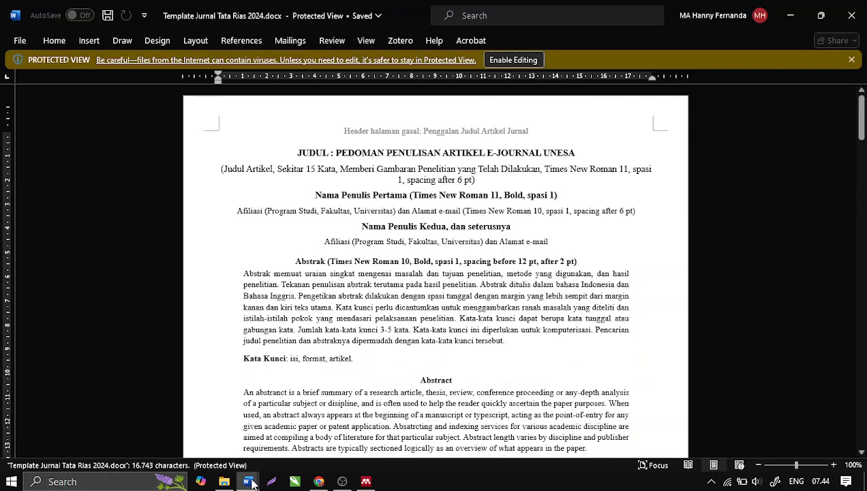
mouse_move(248, 481)
click(216, 447)
scroll(462, 204, up, 15)
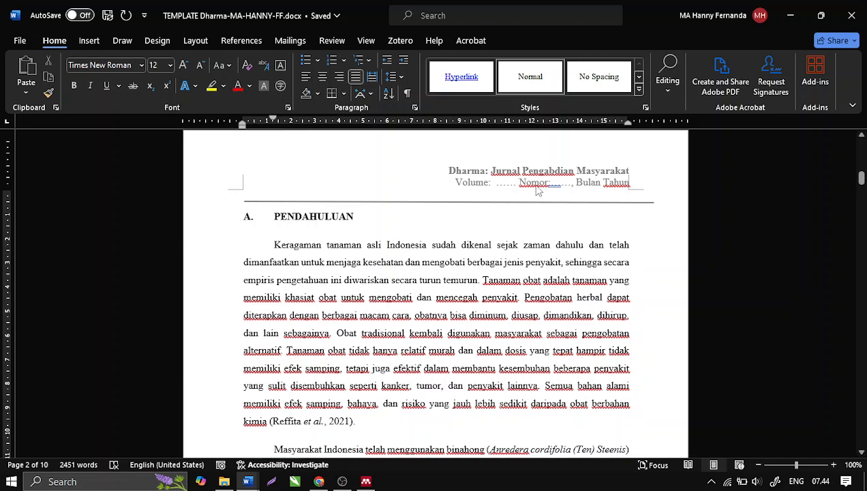
scroll(461, 204, down, 15)
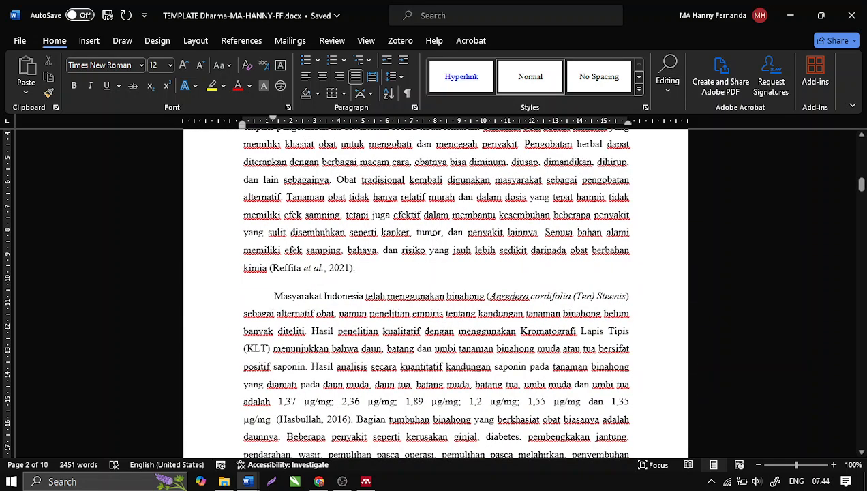
scroll(437, 243, down, 4)
scroll(456, 230, up, 5)
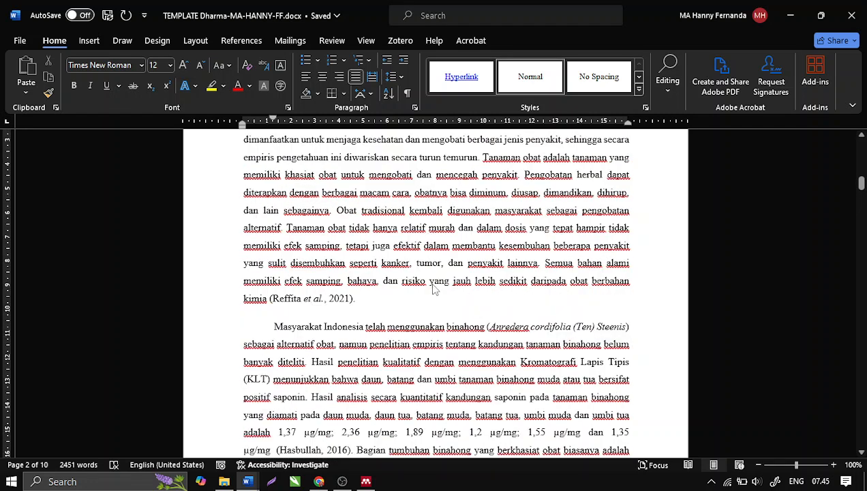
scroll(428, 278, down, 3)
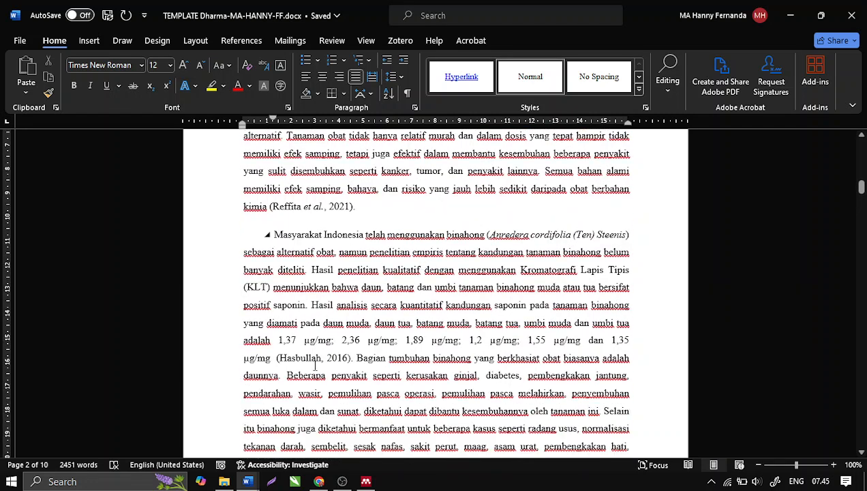
- Return to the Template Jurnal Tata Rias 2024 document and enable editing on it
click(247, 481)
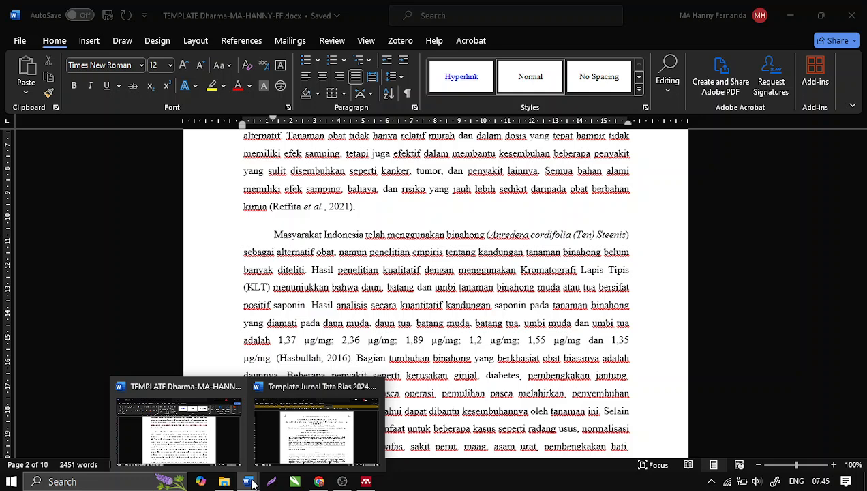
click(308, 445)
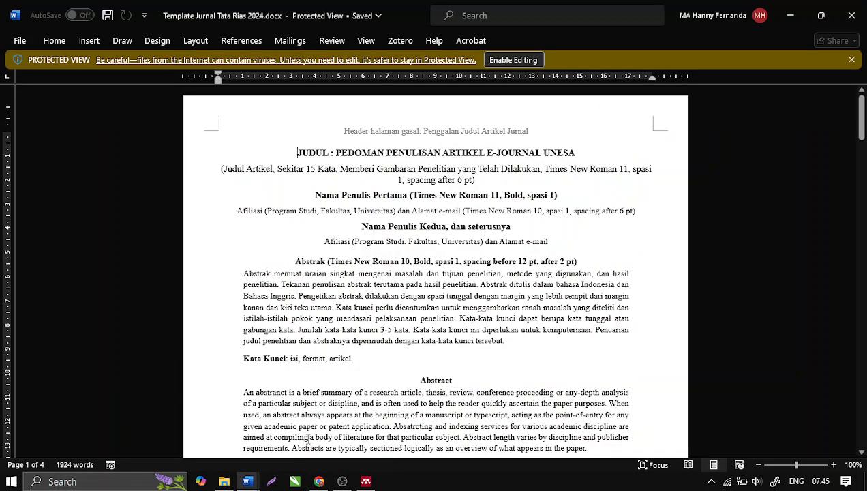
click(523, 60)
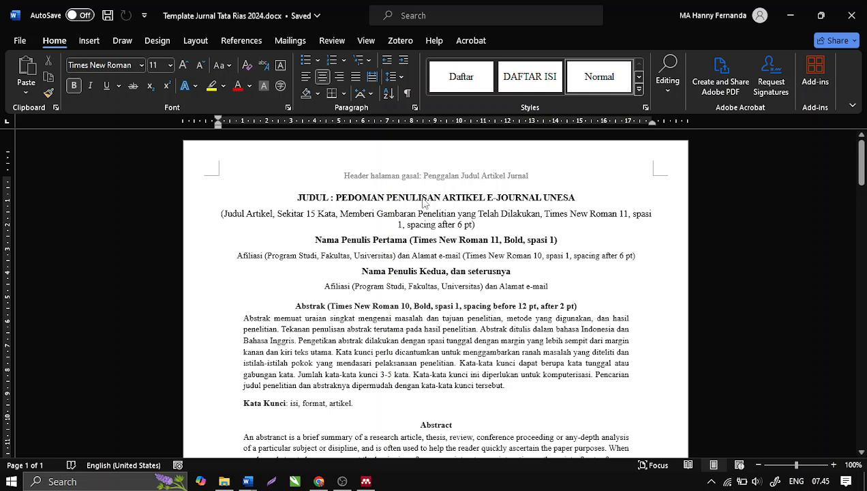
- Examine the template's formatting rules from title and abstract through introduction, methods and results to the table and figure guidance
scroll(392, 242, down, 1)
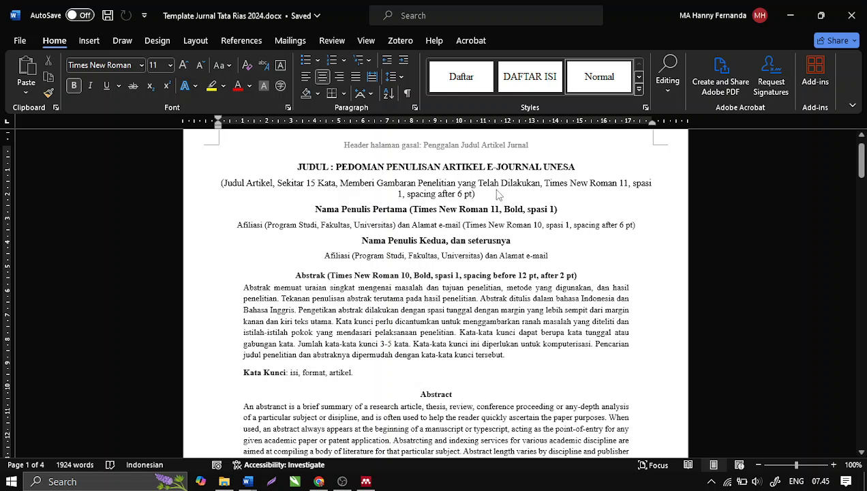
scroll(435, 300, down, 2)
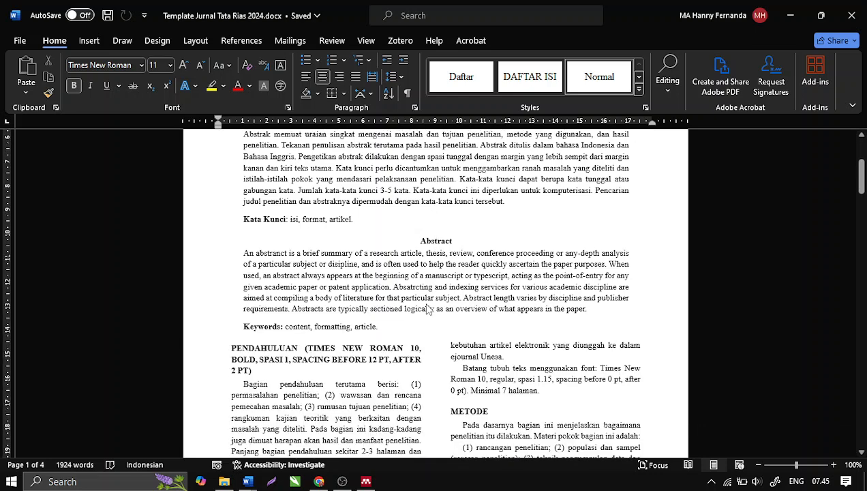
scroll(348, 368, down, 4)
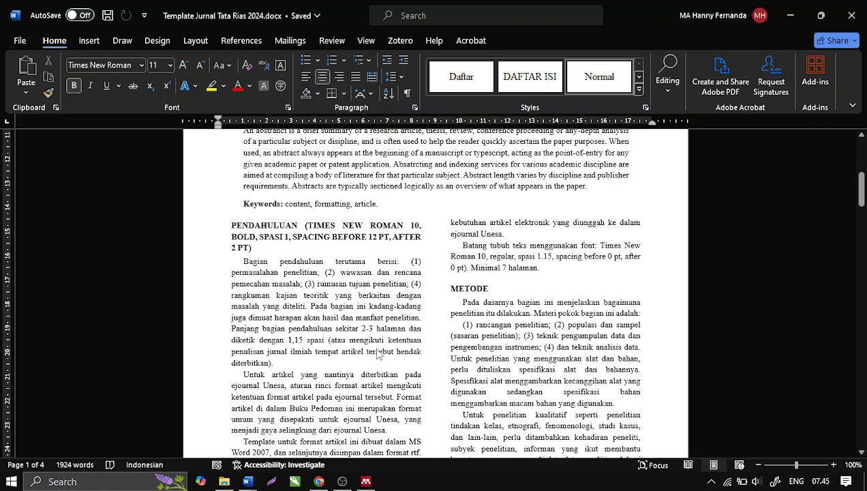
scroll(326, 279, down, 10)
scroll(322, 295, down, 4)
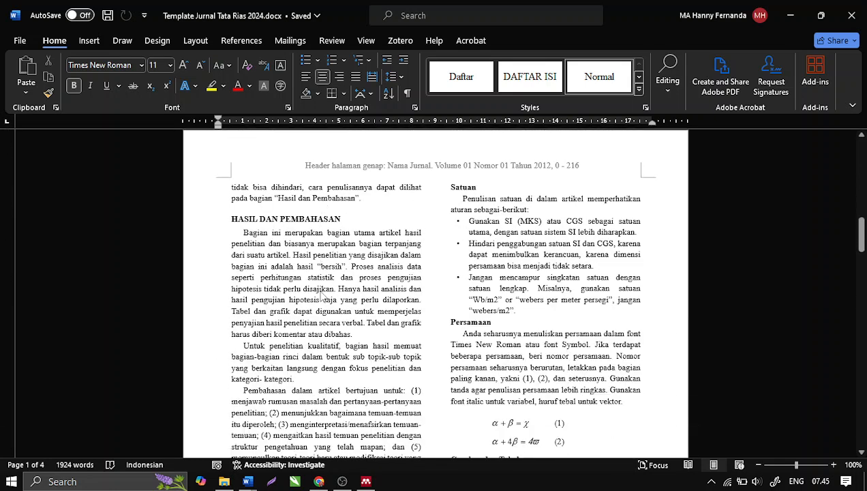
scroll(302, 287, down, 5)
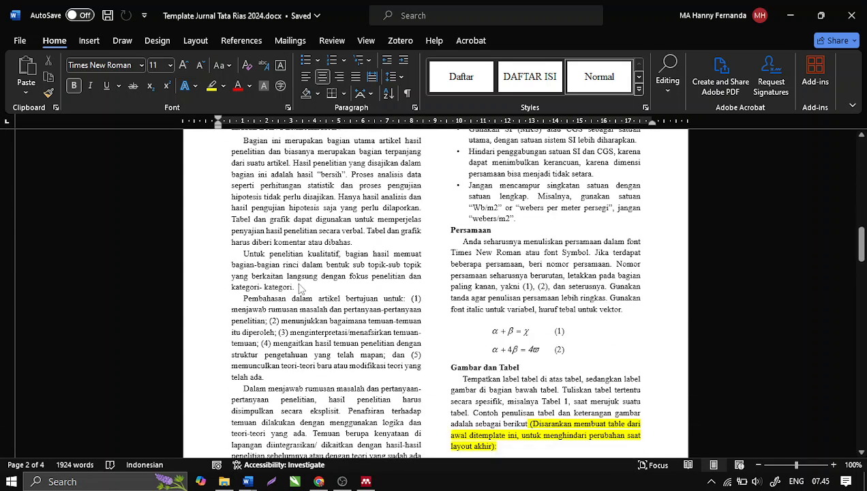
scroll(297, 289, down, 6)
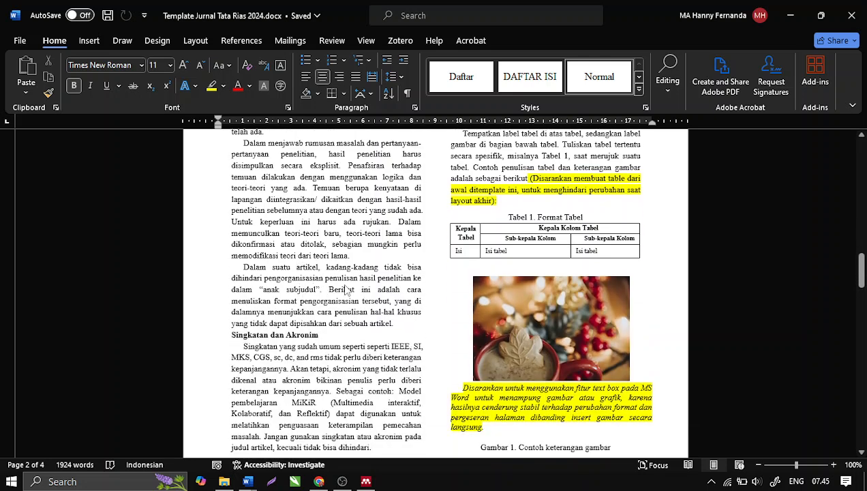
scroll(300, 289, down, 2)
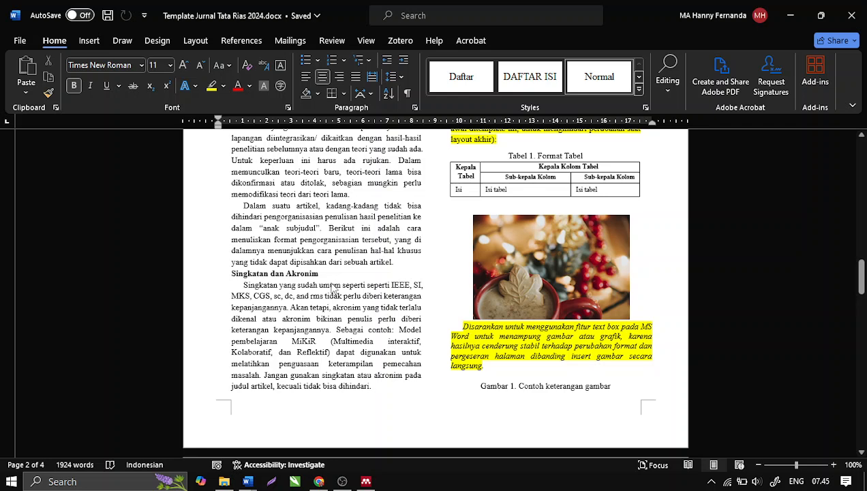
scroll(366, 291, down, 8)
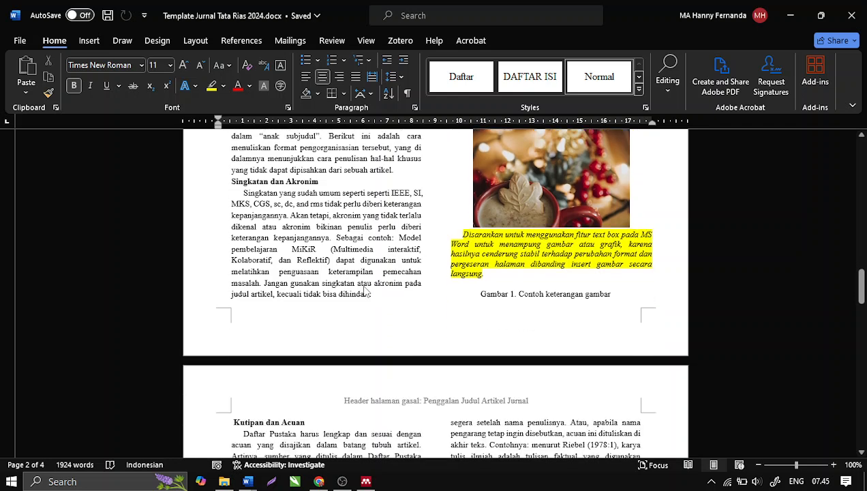
scroll(365, 290, down, 4)
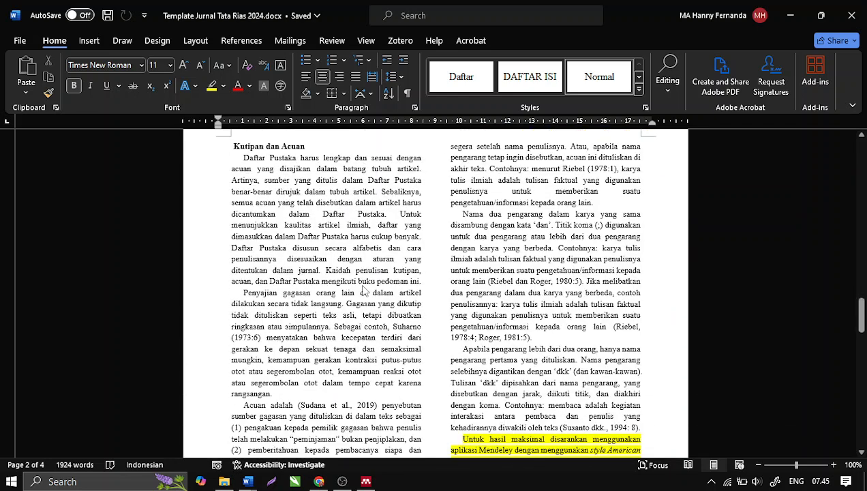
scroll(364, 290, up, 5)
scroll(363, 290, up, 5)
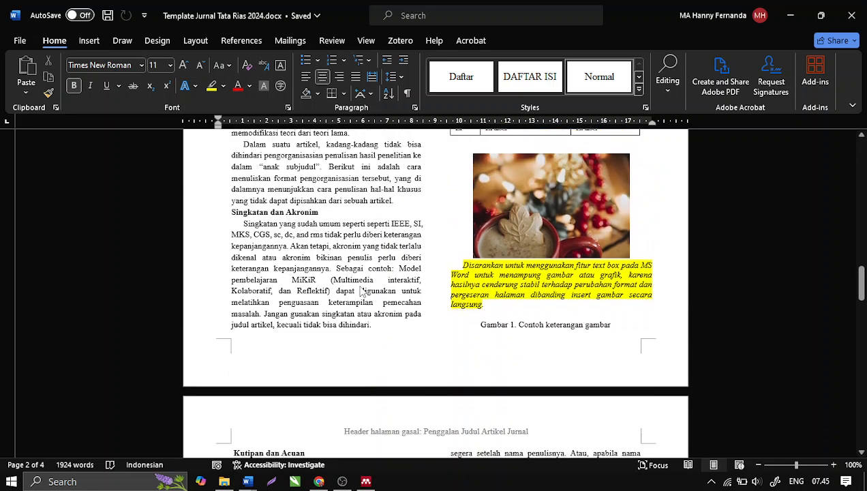
scroll(362, 290, up, 13)
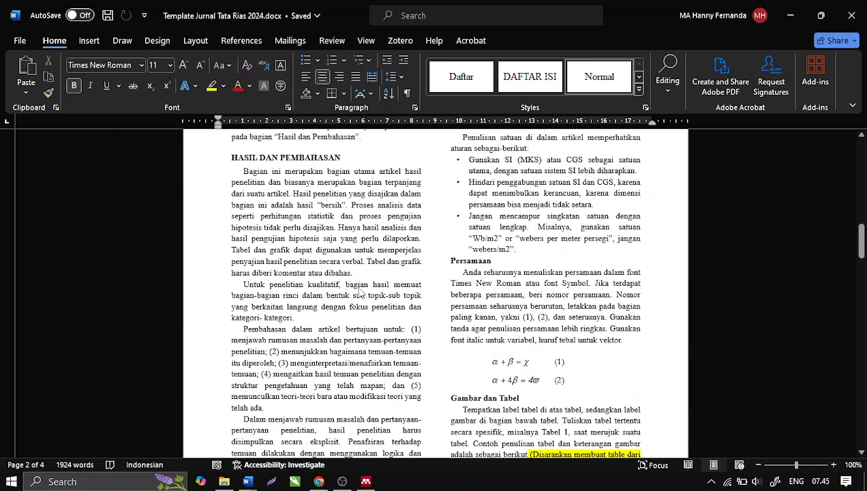
scroll(358, 292, down, 11)
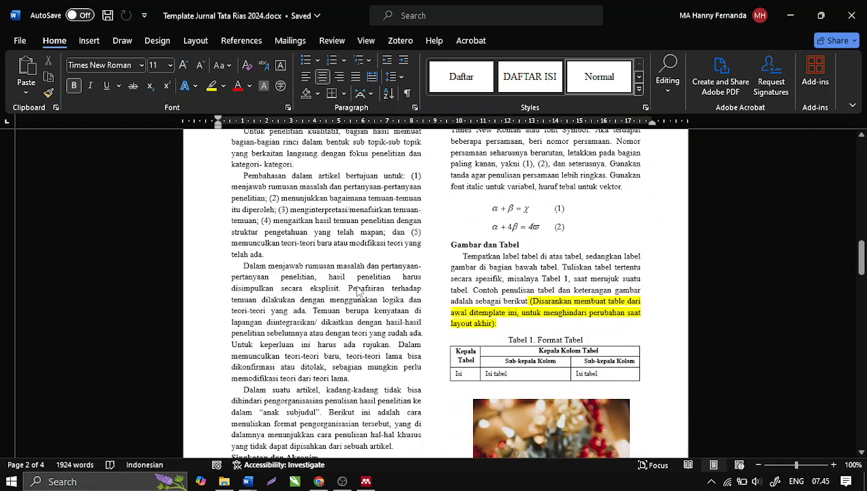
- Examine the template's citation rules, highlighted Mendeley APA 7th recommendation, closing section and Daftar Pustaka list
scroll(324, 300, down, 20)
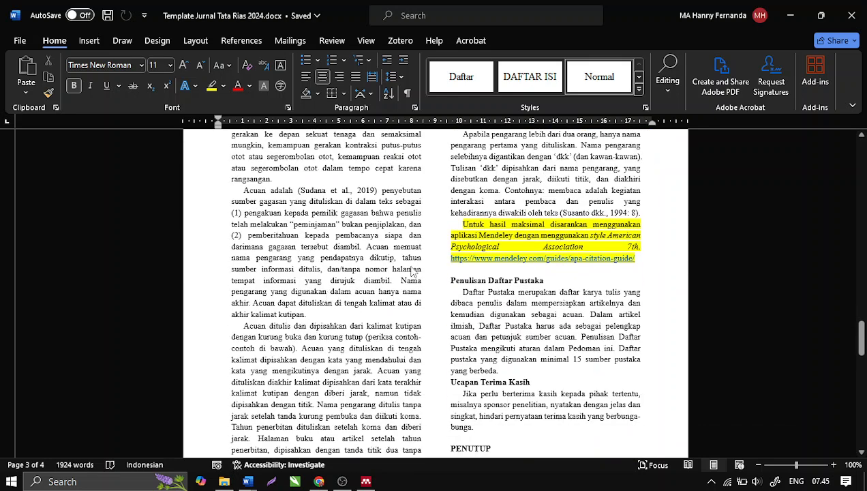
scroll(415, 276, down, 2)
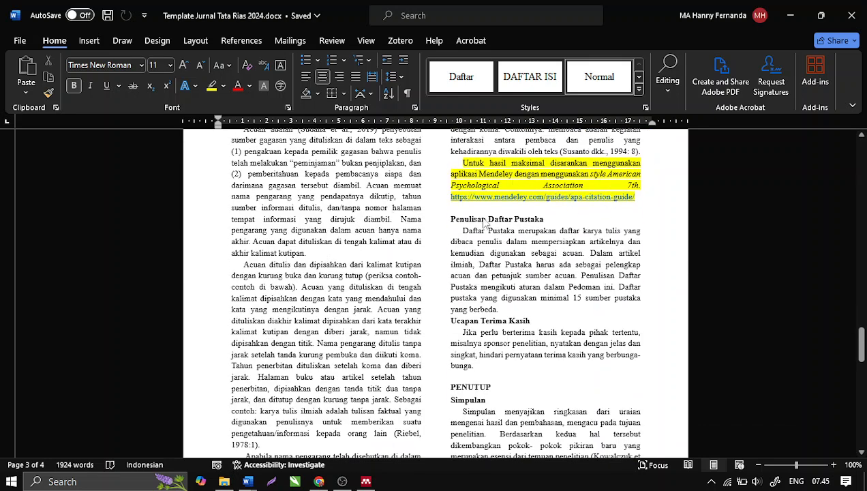
scroll(542, 194, up, 1)
scroll(334, 283, down, 10)
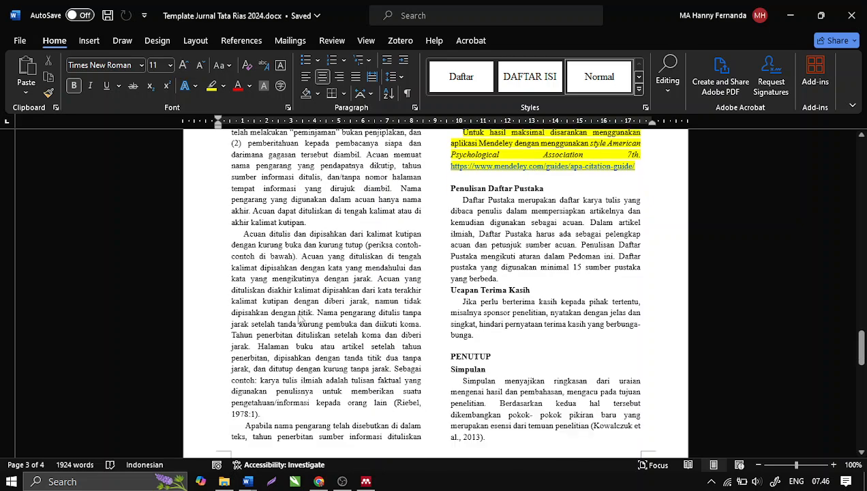
scroll(302, 319, down, 8)
scroll(302, 320, up, 6)
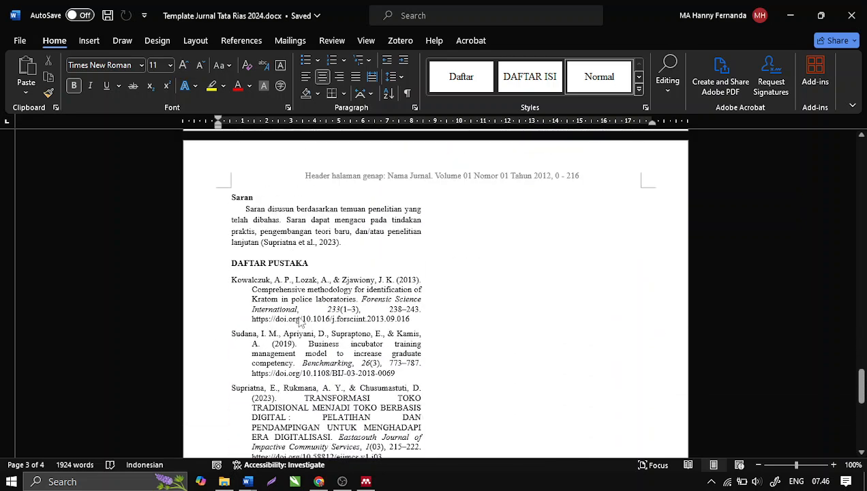
scroll(301, 323, down, 9)
scroll(301, 324, up, 15)
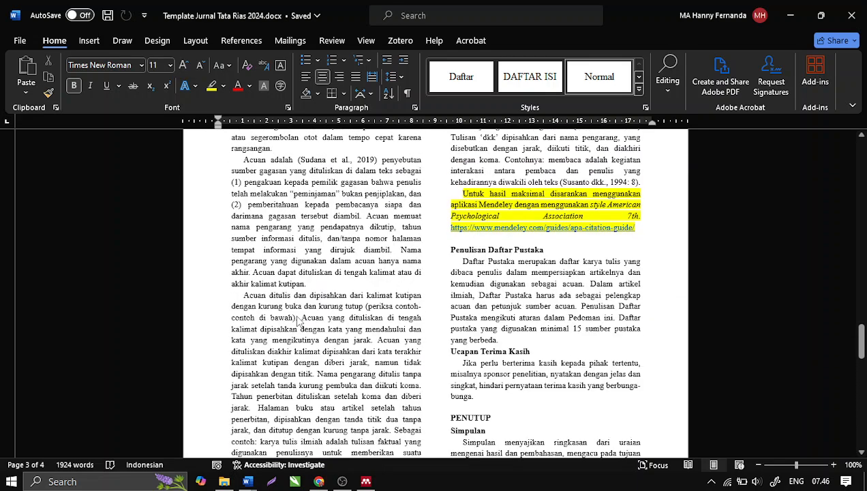
- Copy the full article title from the Dharma manuscript, then return to the beginning of the Template Jurnal Tata Rias 2024 document
scroll(296, 319, up, 20)
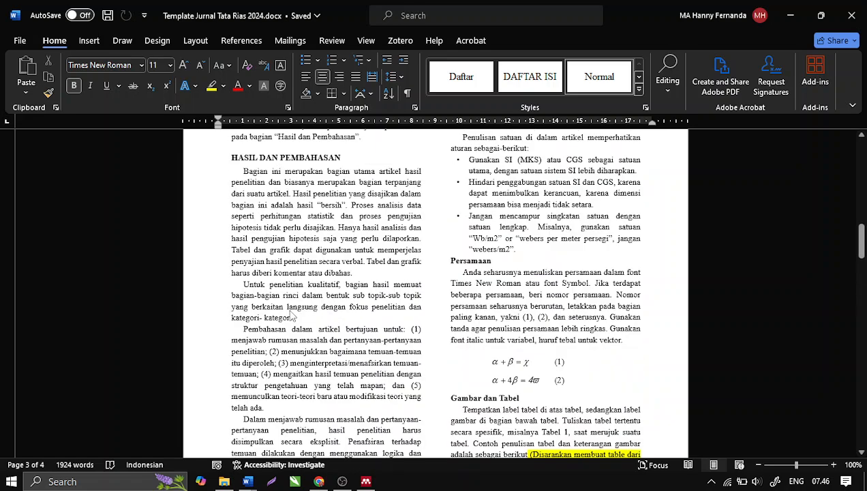
scroll(288, 313, up, 5)
scroll(286, 313, down, 2)
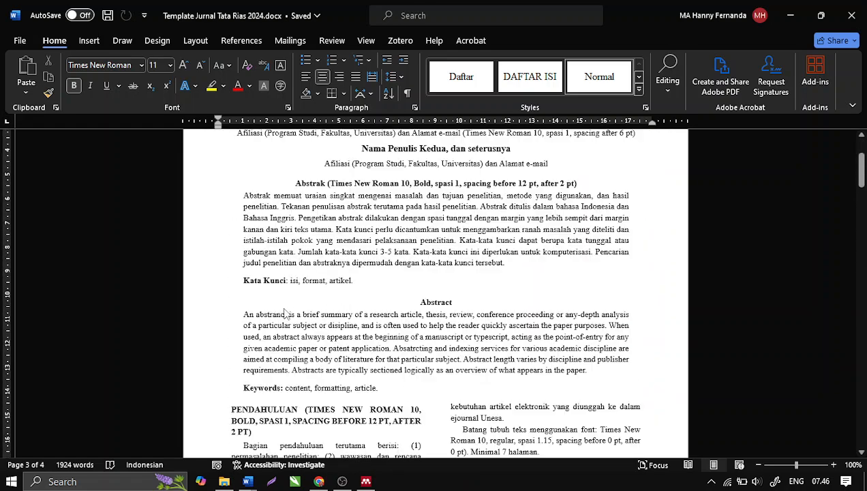
scroll(286, 312, up, 2)
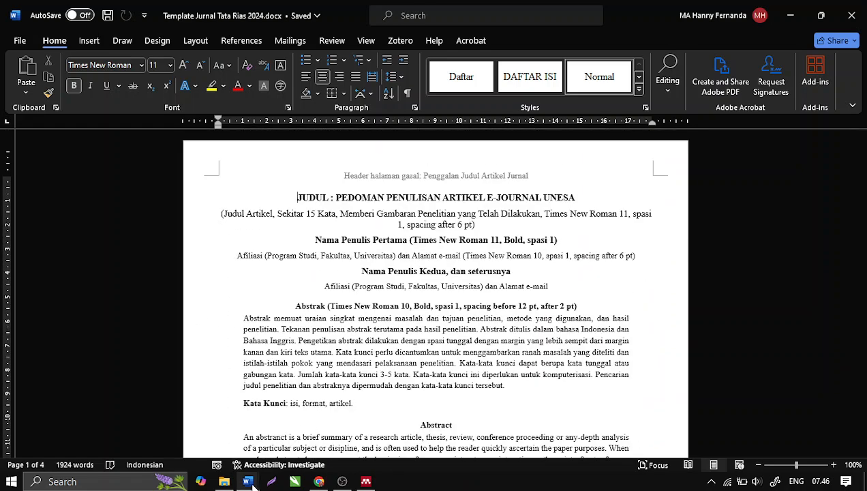
mouse_move(253, 482)
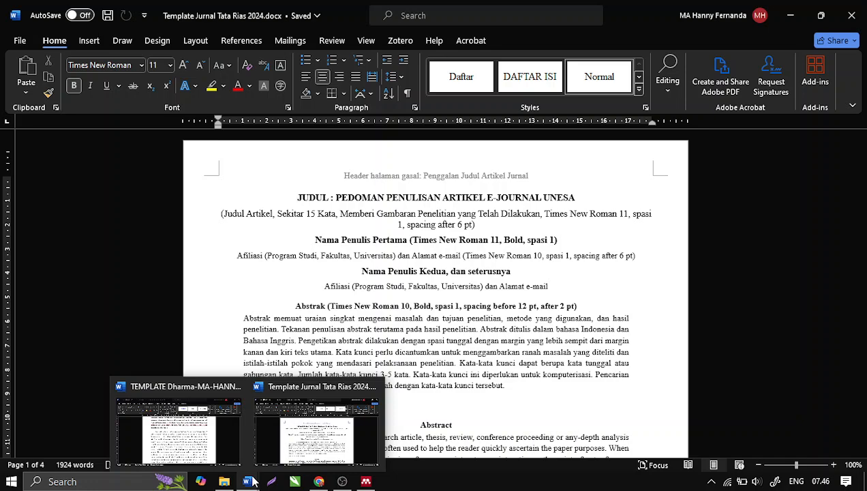
click(219, 450)
scroll(397, 298, up, 15)
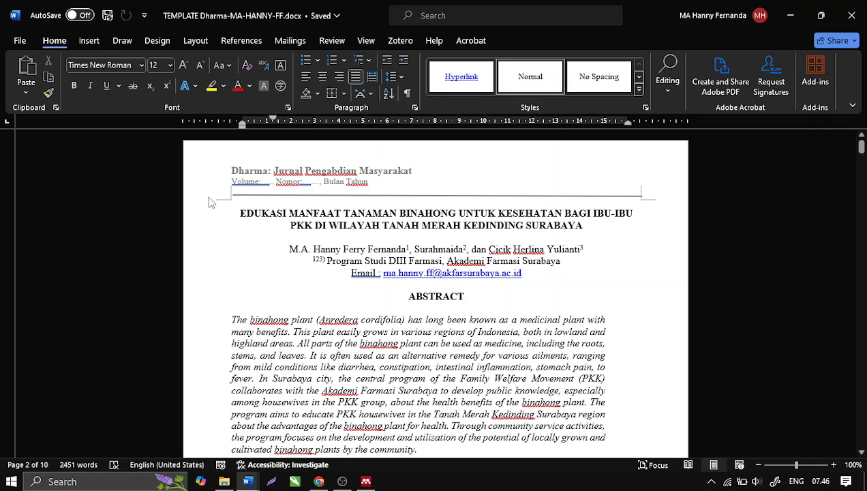
drag(239, 214, 581, 229)
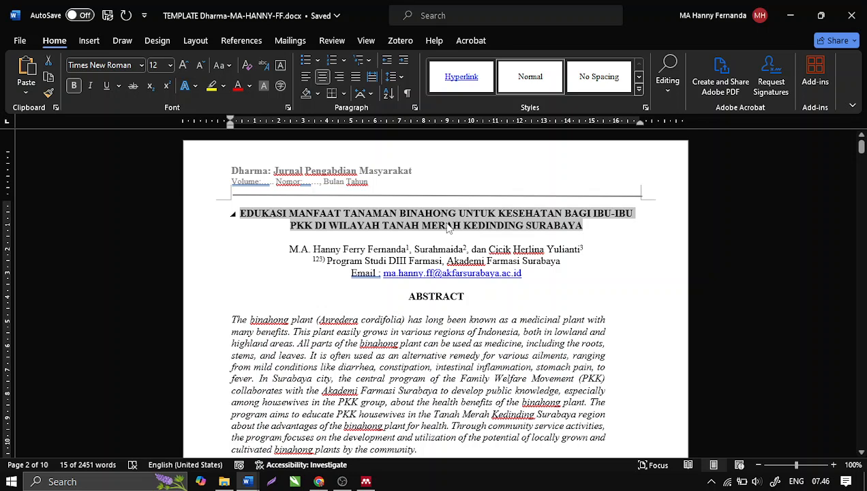
right_click(397, 225)
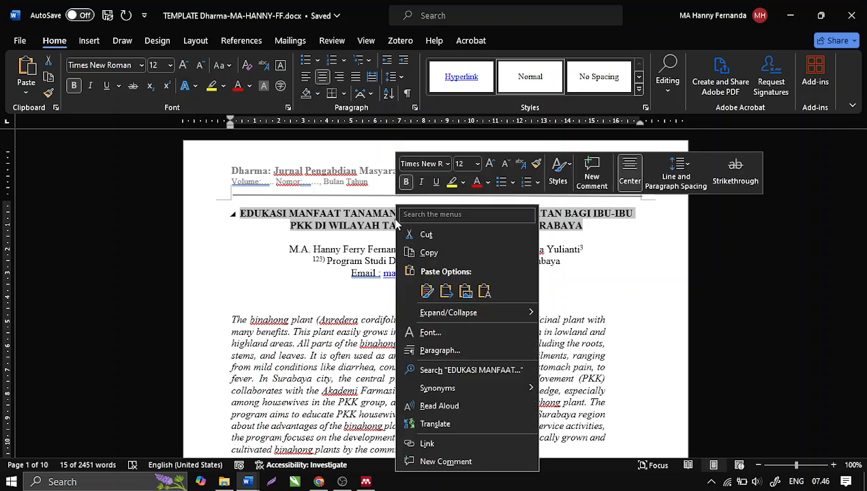
click(431, 258)
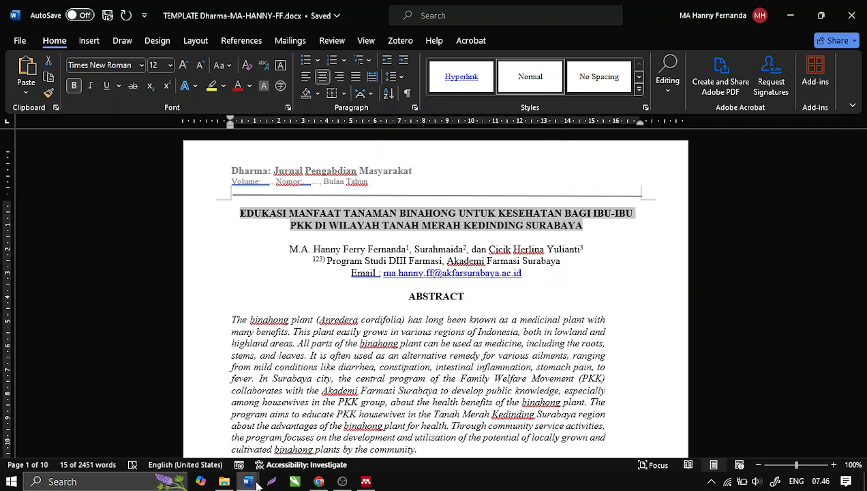
mouse_move(258, 486)
click(315, 450)
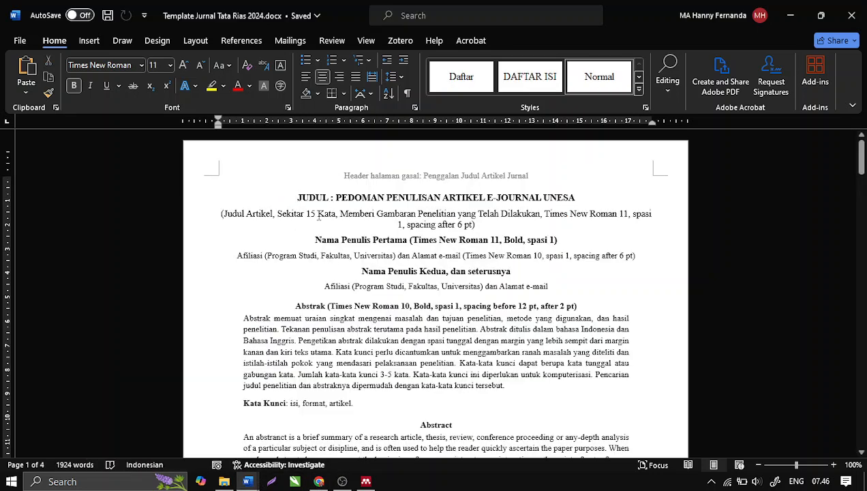
drag(297, 197, 577, 199)
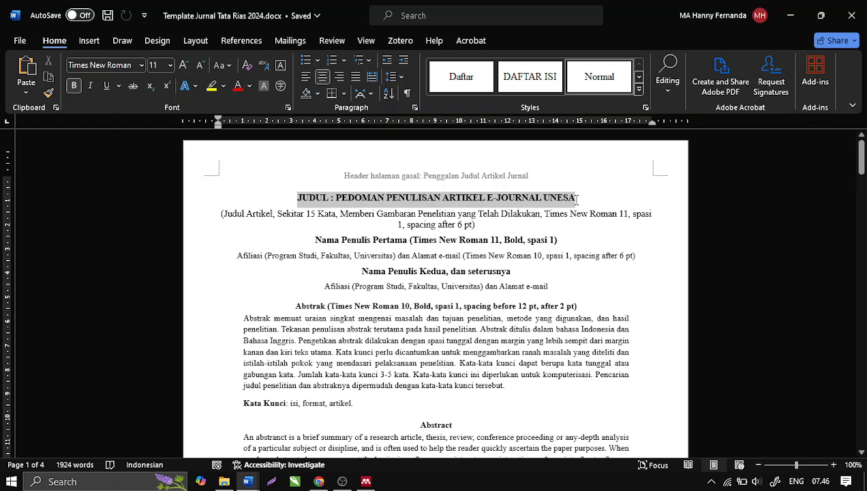
right_click(532, 202)
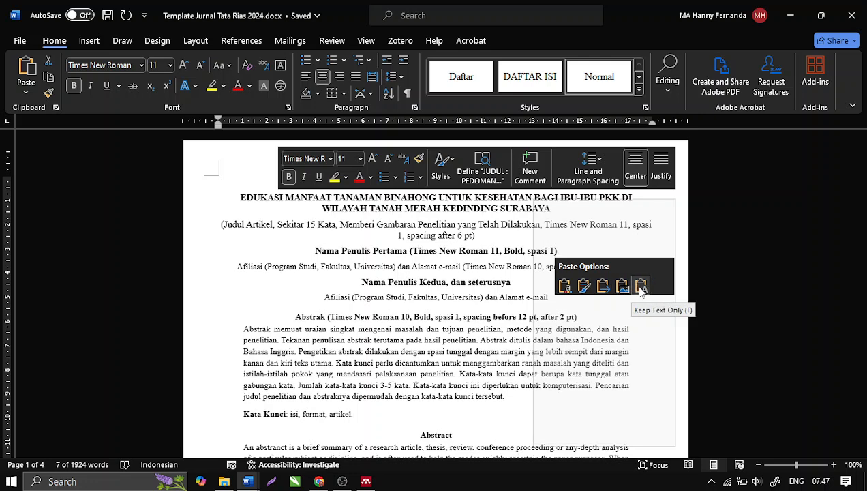
click(432, 234)
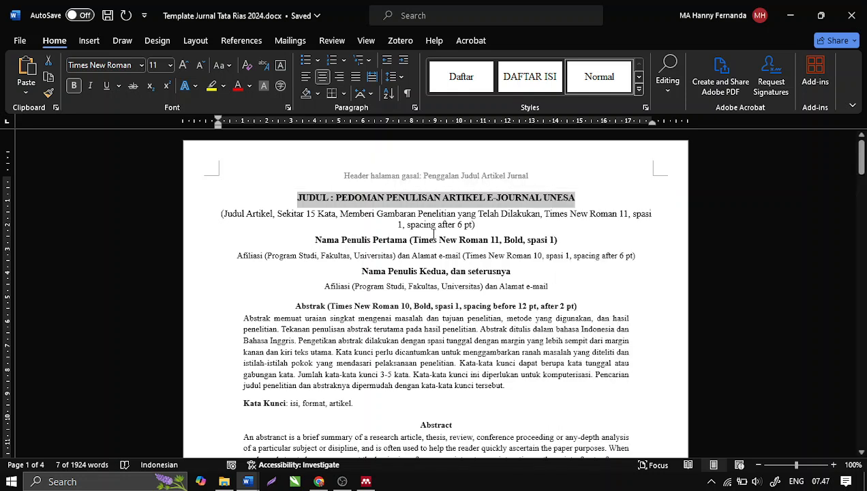
click(298, 197)
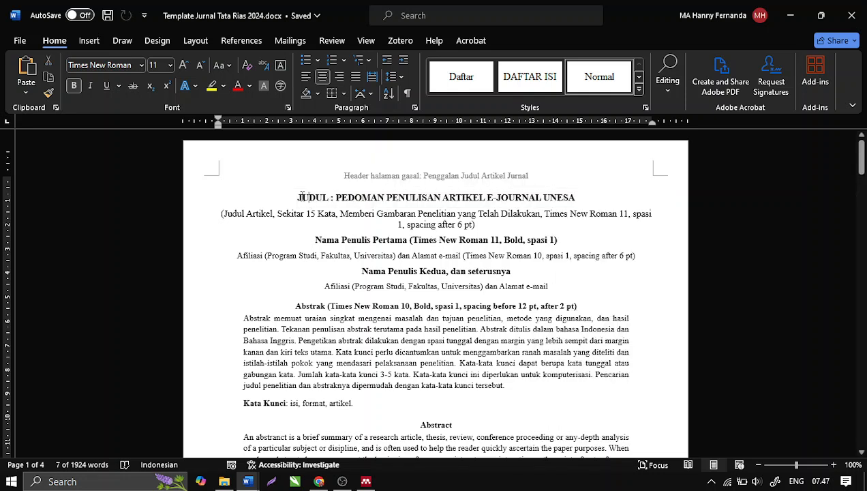
drag(298, 197, 576, 197)
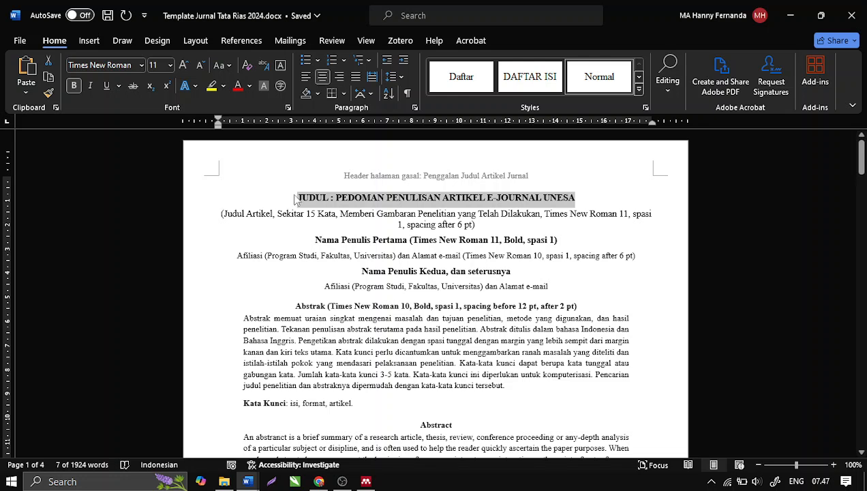
scroll(436, 330, down, 2)
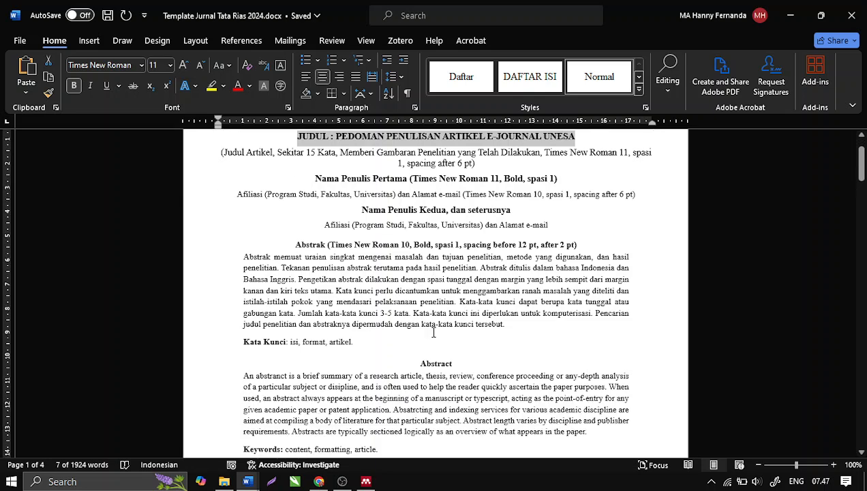
scroll(416, 293, up, 2)
click(341, 203)
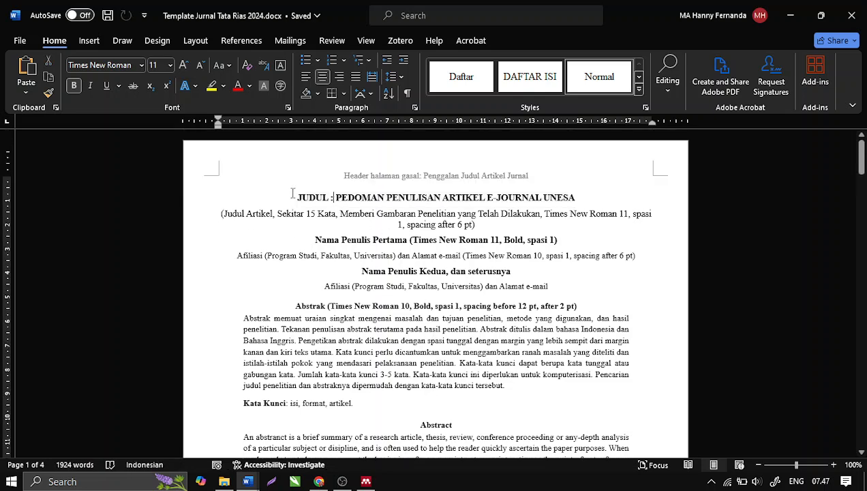
- Replace the template's placeholder title "JUDUL : PEDOMAN PENULISAN ARTIKEL E-JOURNAL UNESA" with the copied manuscript title, keeping text only
drag(297, 197, 591, 204)
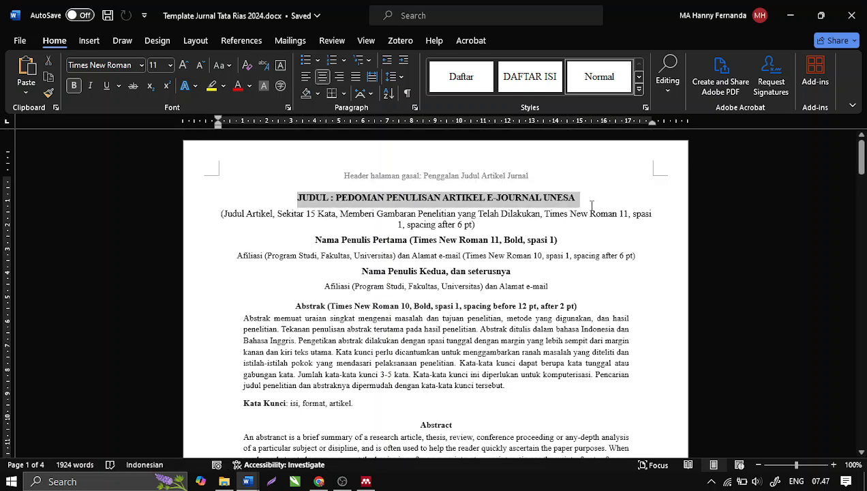
right_click(569, 199)
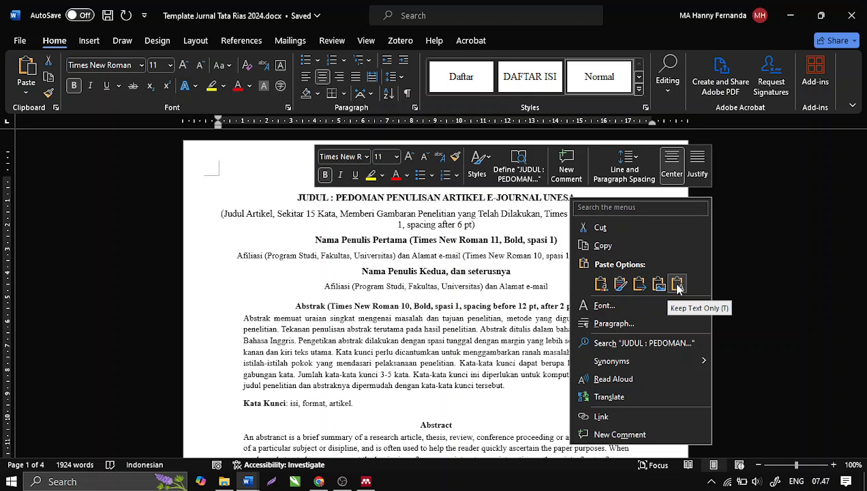
click(677, 284)
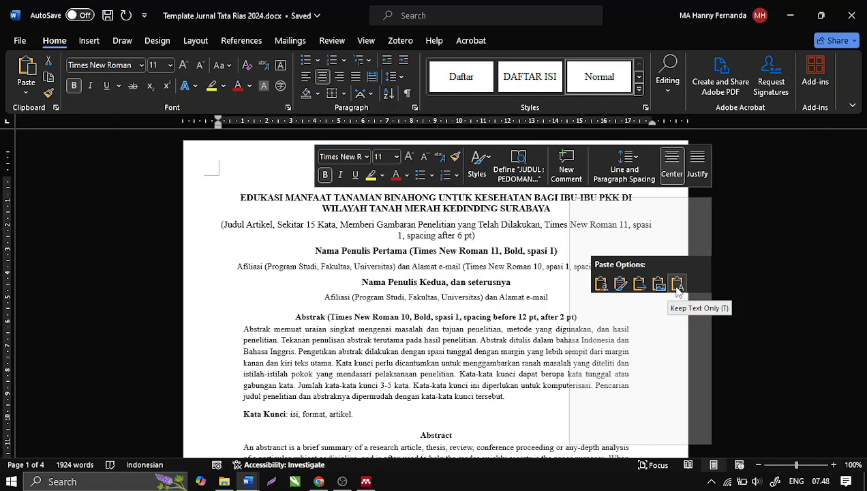
click(677, 283)
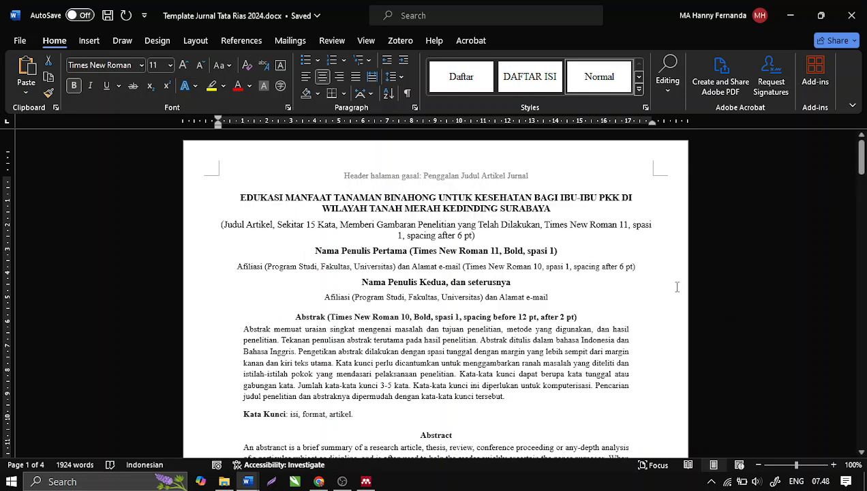
- Delete the parenthesised title-formatting instructions, from "Judul Artikel, Sekitar 15 Kata" to "spacing after 6 pt", below the new title
click(307, 224)
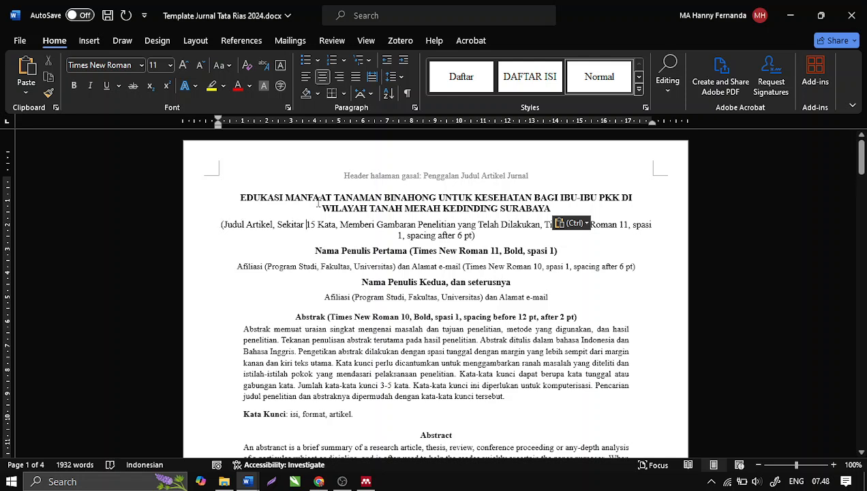
drag(220, 224, 478, 236)
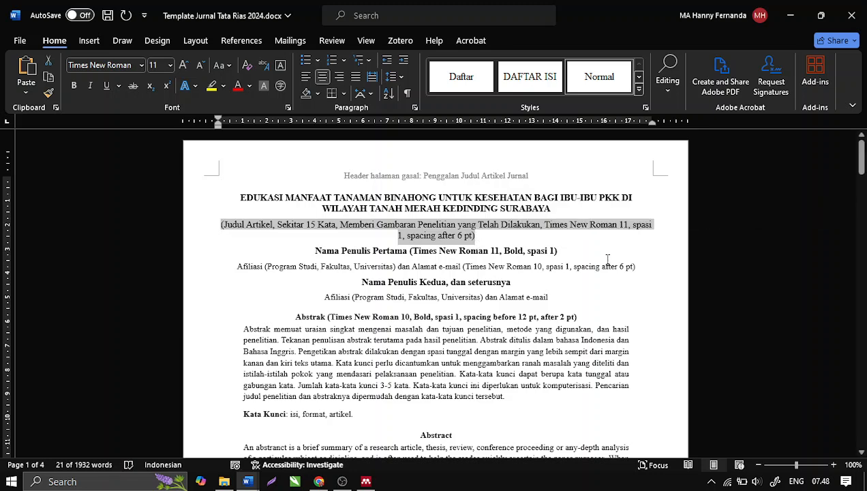
key(Delete)
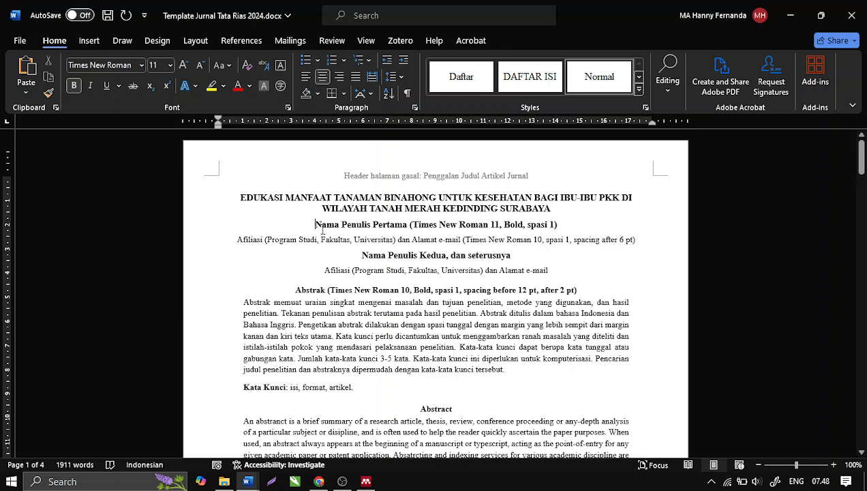
- Switch to the Dharma manuscript and copy the first author's name without its superscript number
mouse_move(246, 483)
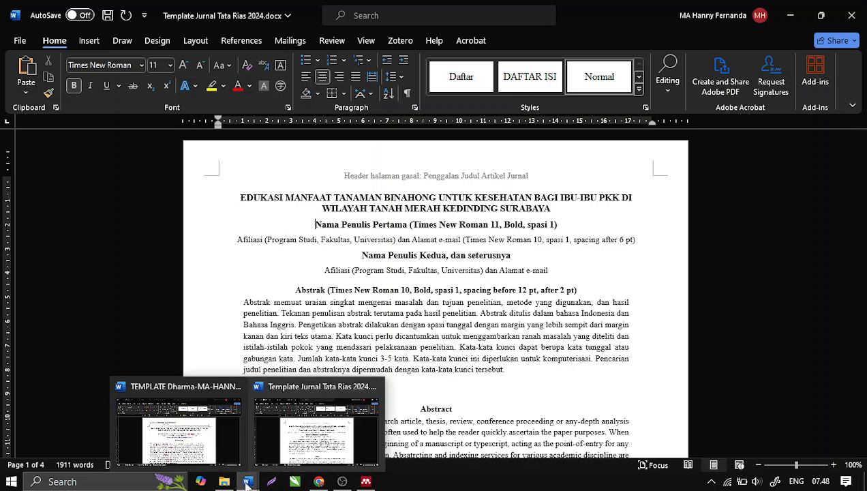
click(191, 434)
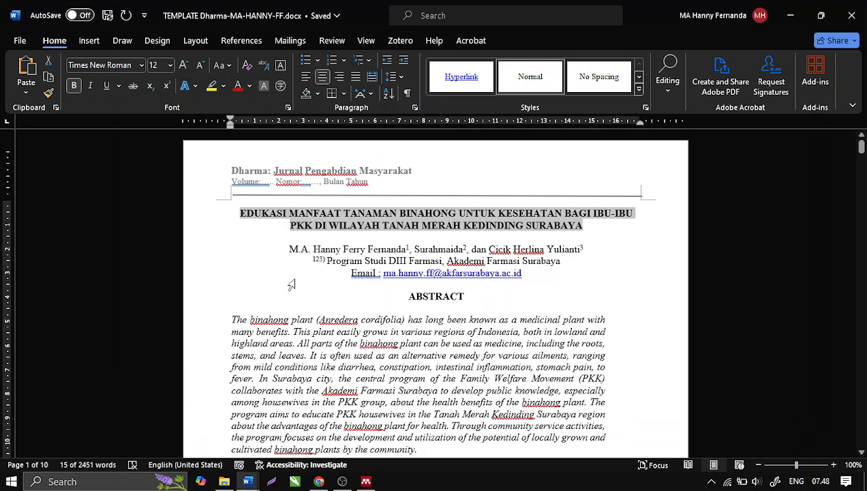
drag(290, 250, 407, 250)
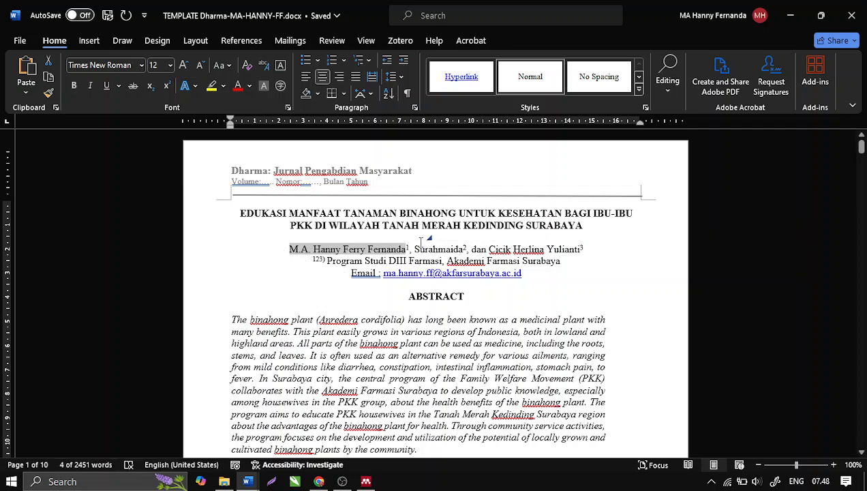
right_click(401, 254)
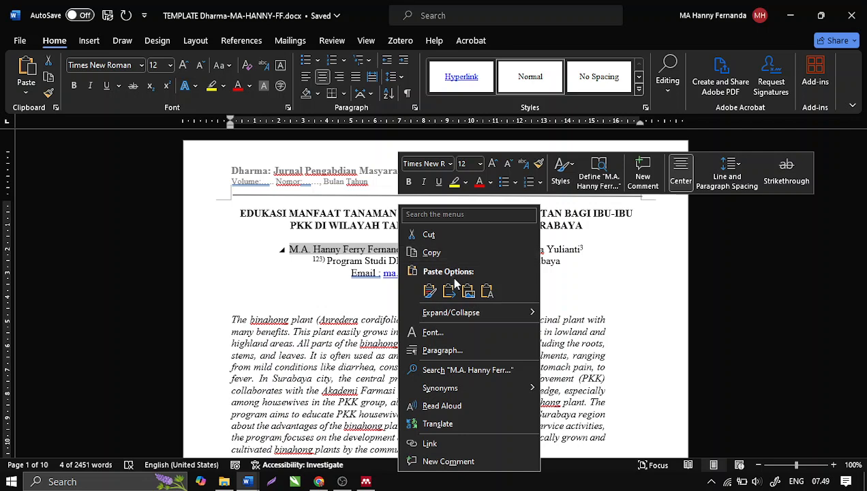
click(434, 252)
- Replace the "Nama Penulis Pertama" placeholder line in the Jurnal Tata Rias template with the copied author's name, keeping text only
mouse_move(248, 482)
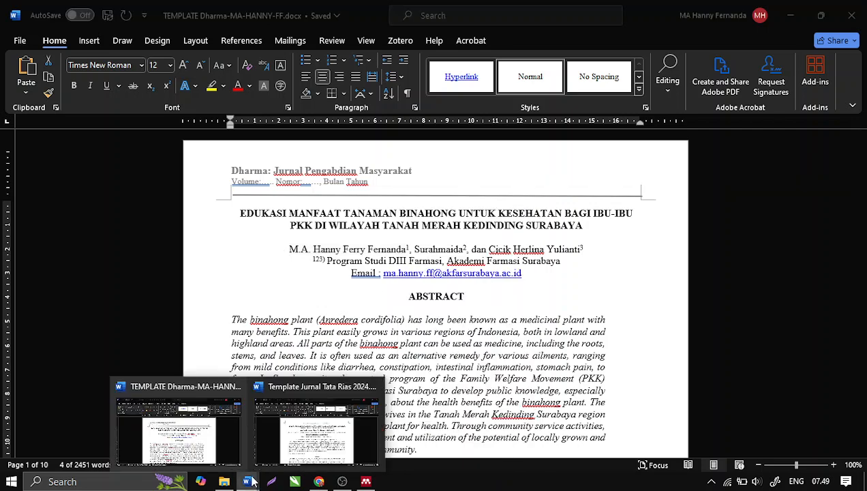
click(319, 426)
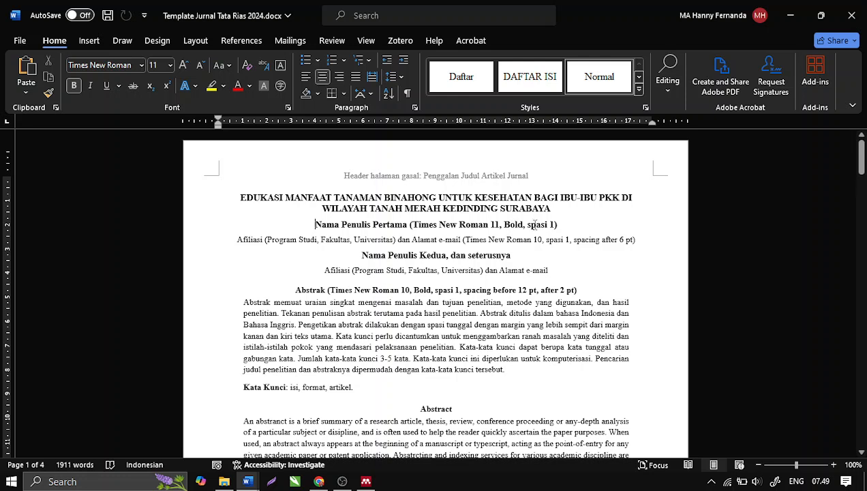
drag(315, 225, 565, 230)
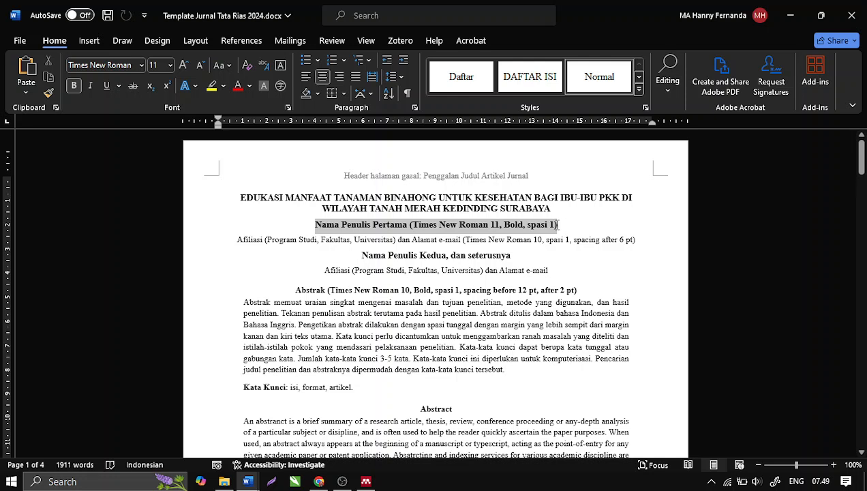
drag(558, 225, 550, 229)
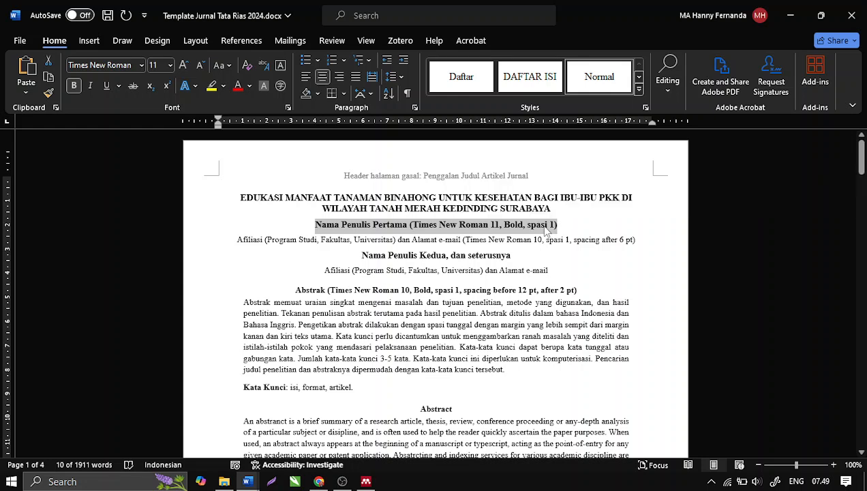
right_click(545, 230)
click(655, 312)
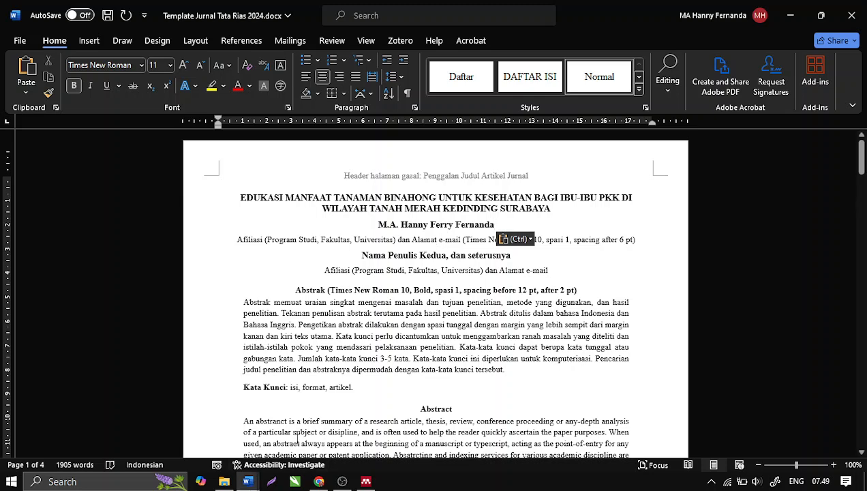
- Switch to the Dharma manuscript and copy the Indonesian abstract paragraph under the ABSTRAK heading
click(249, 482)
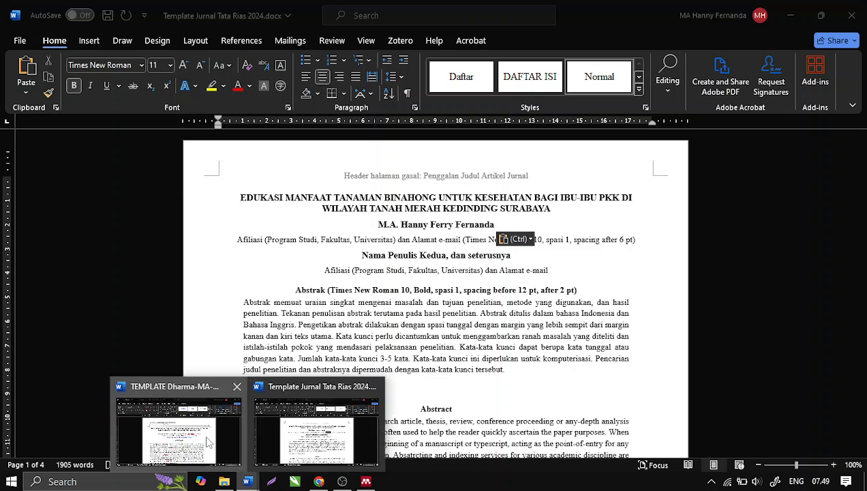
click(208, 418)
scroll(291, 325, down, 4)
scroll(291, 325, down, 3)
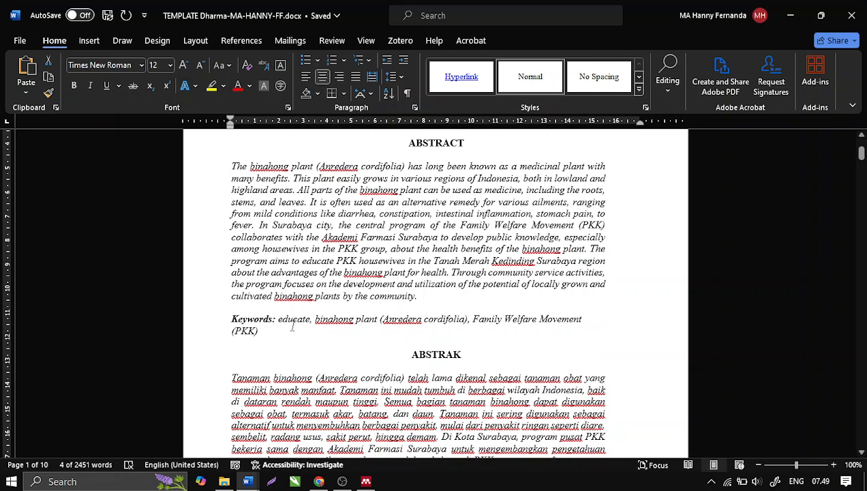
drag(233, 286, 323, 427)
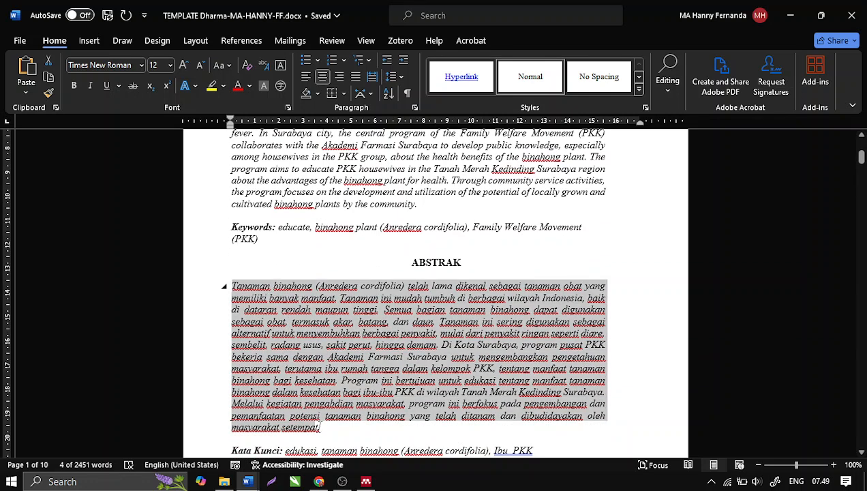
right_click(285, 360)
click(318, 141)
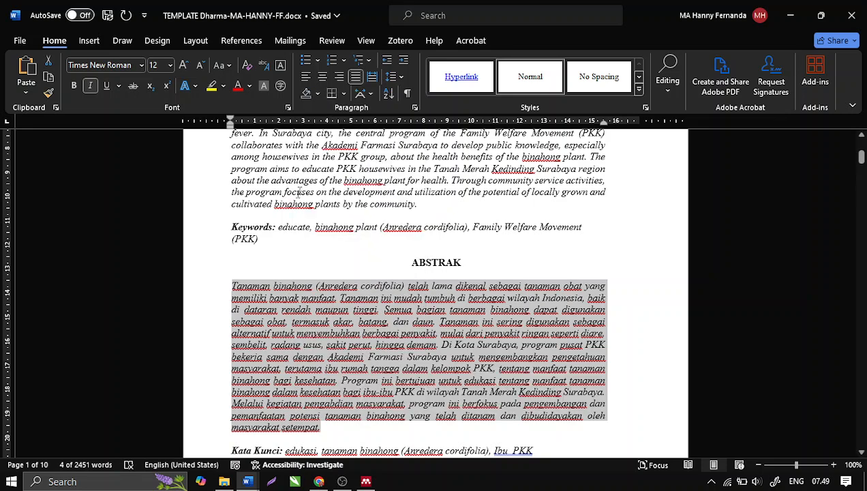
- Replace the placeholder paragraph under "Abstrak" in the Jurnal Tata Rias template with the copied Indonesian abstract, keeping text only
click(249, 481)
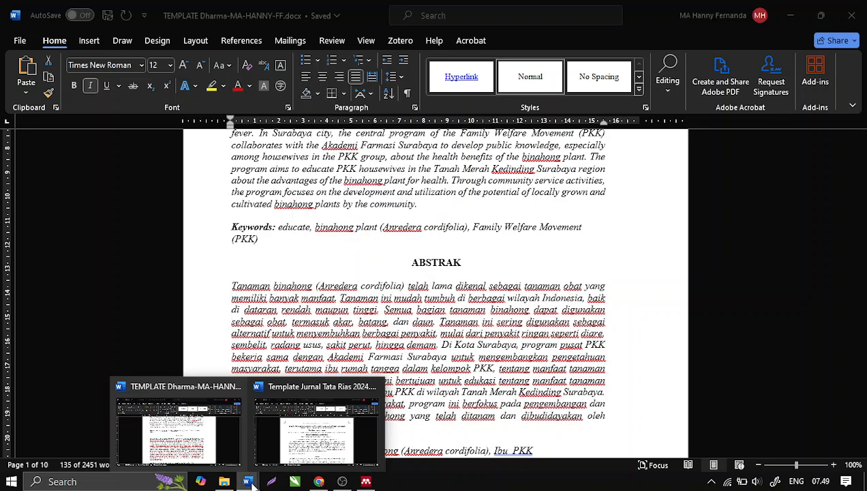
click(297, 436)
scroll(310, 264, down, 4)
scroll(319, 319, up, 2)
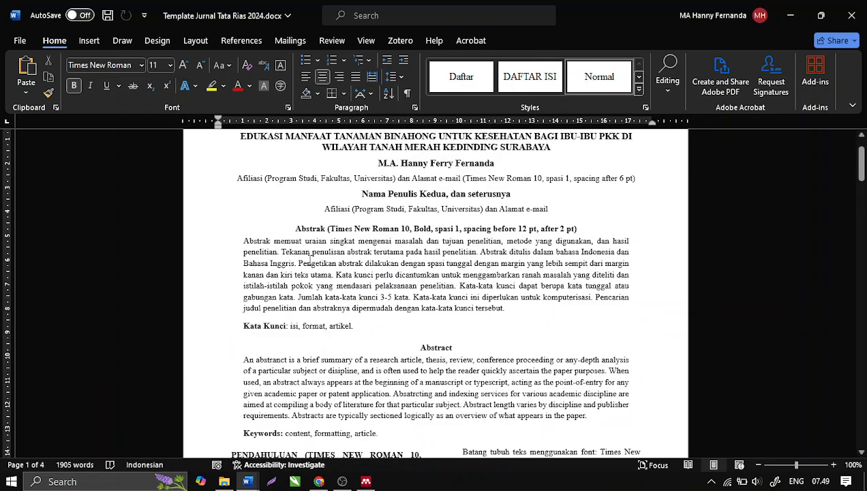
drag(246, 241, 497, 313)
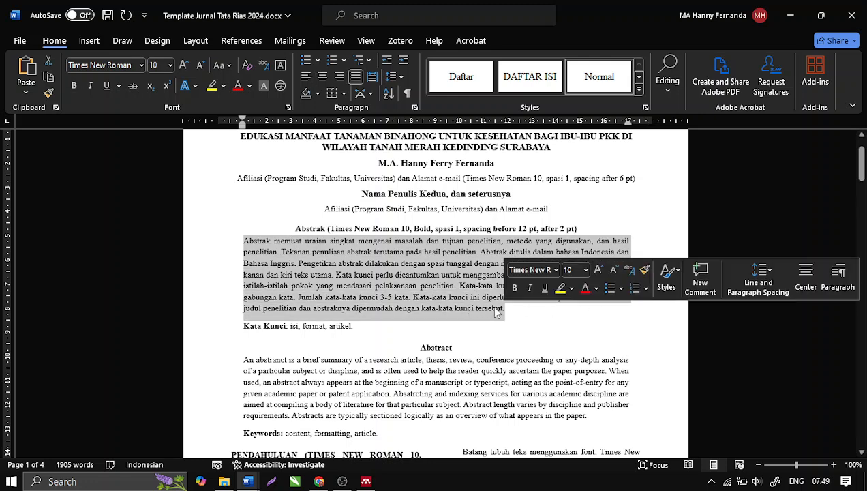
right_click(433, 273)
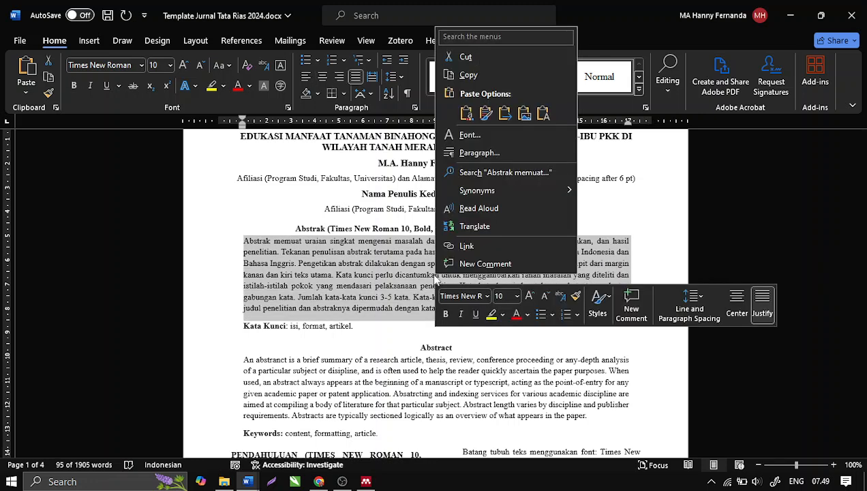
click(543, 113)
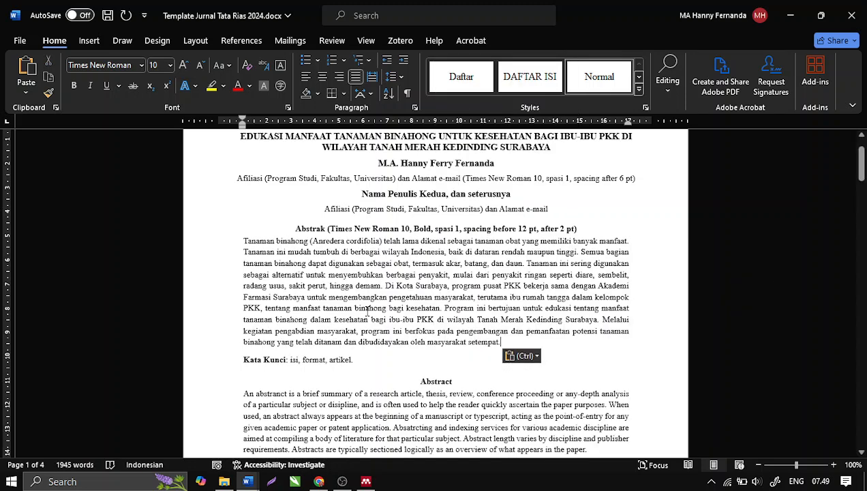
scroll(381, 326, down, 3)
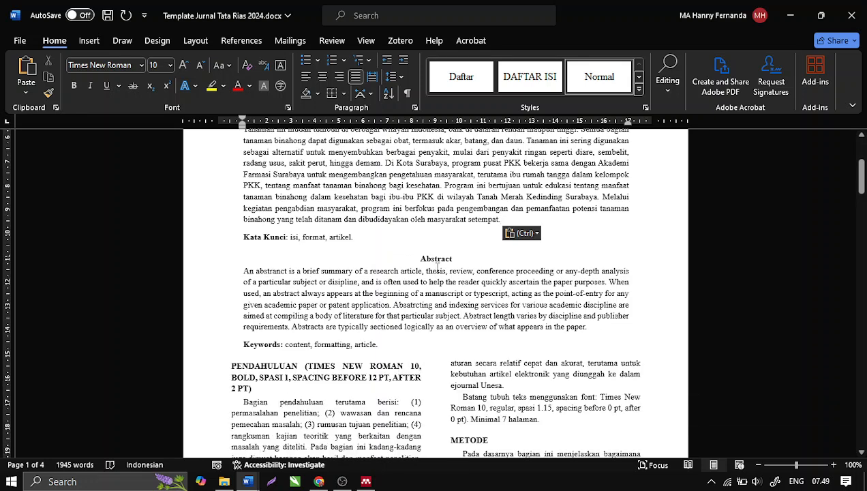
scroll(335, 341, down, 2)
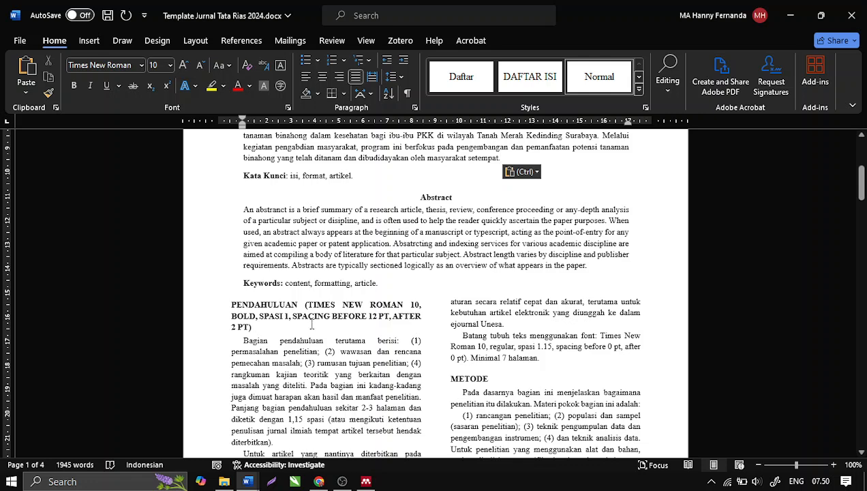
scroll(313, 326, down, 2)
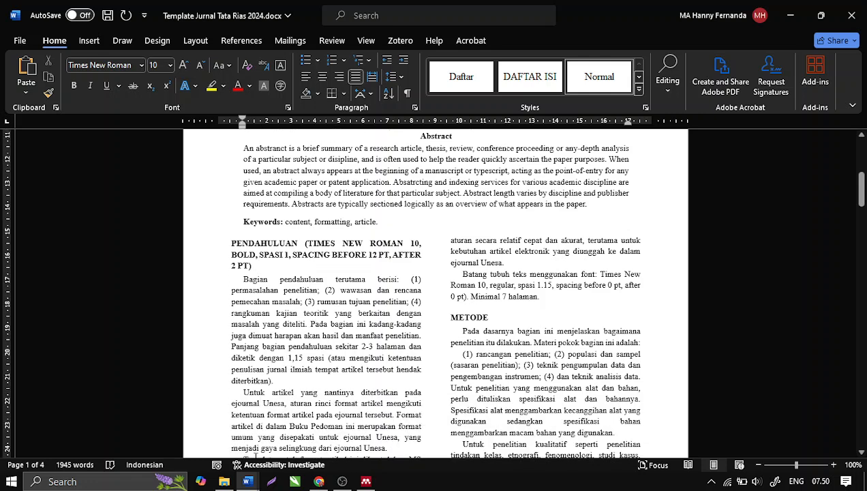
mouse_move(249, 483)
click(366, 481)
click(366, 481)
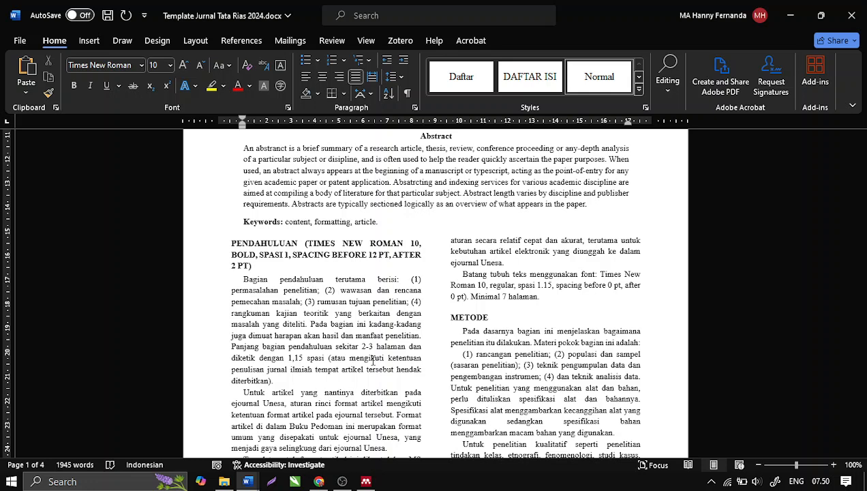
- Switch to the Dharma manuscript and copy the first PENDAHULUAN paragraph, including the citation at its end
click(249, 481)
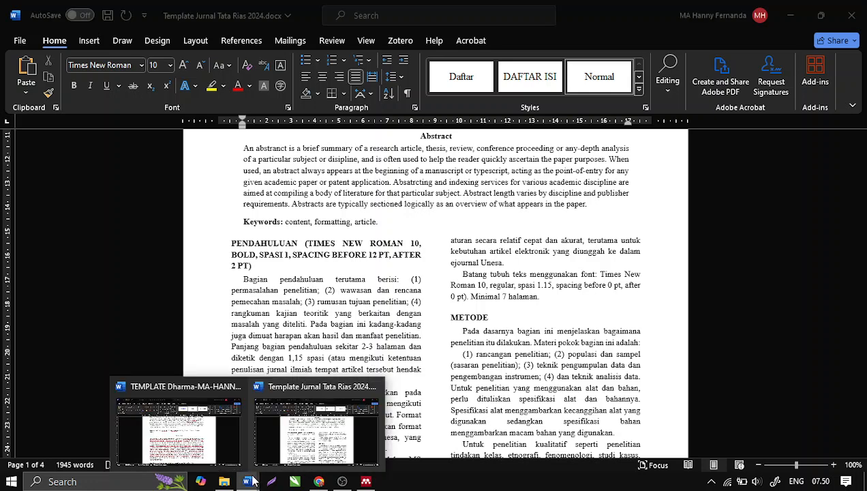
click(178, 431)
scroll(373, 362, down, 6)
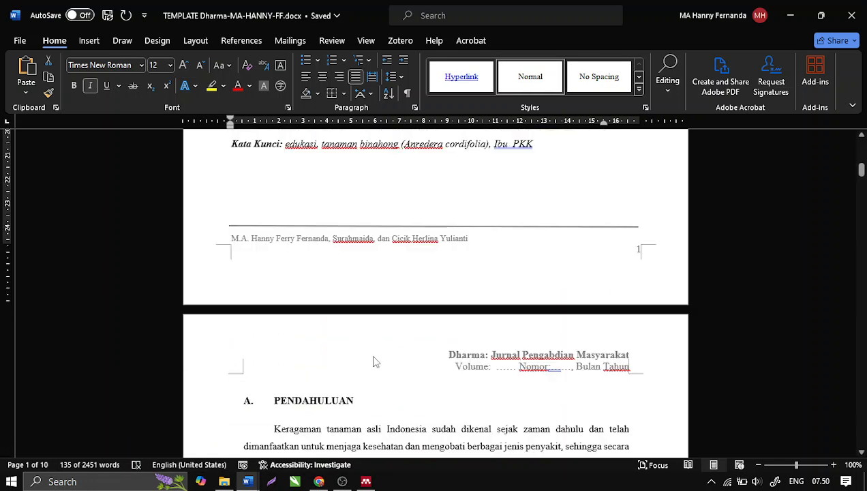
scroll(374, 362, down, 5)
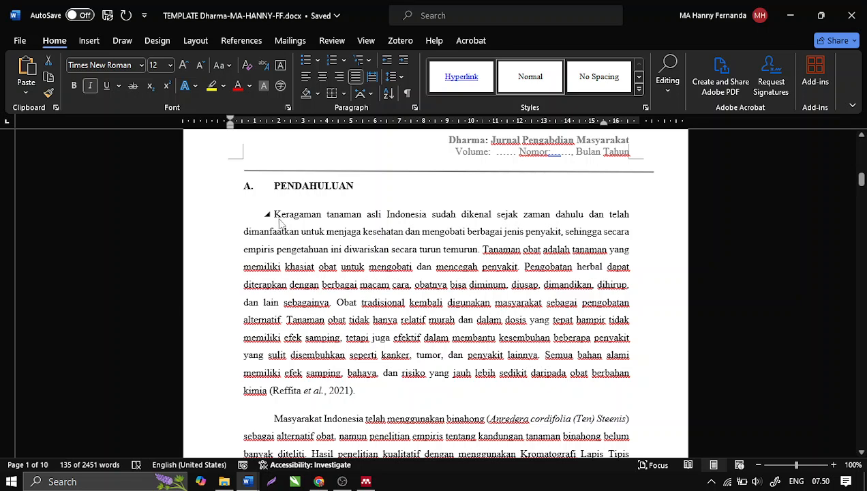
click(276, 215)
drag(276, 215, 362, 388)
click(379, 399)
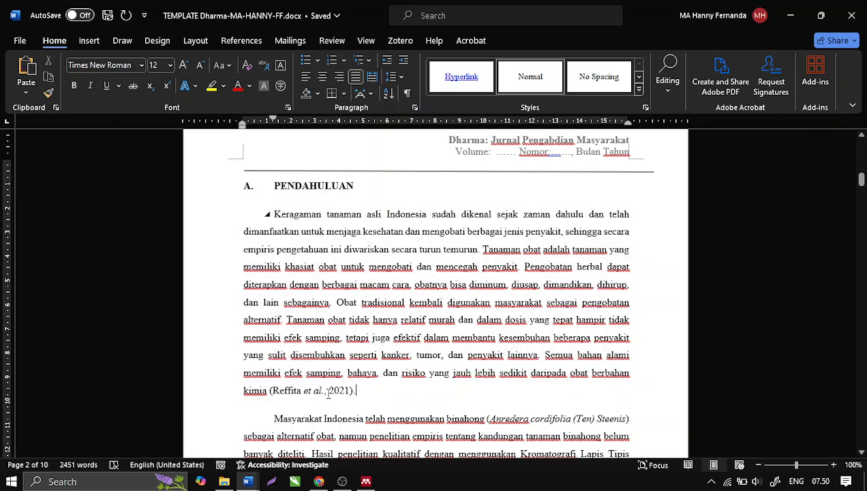
click(328, 392)
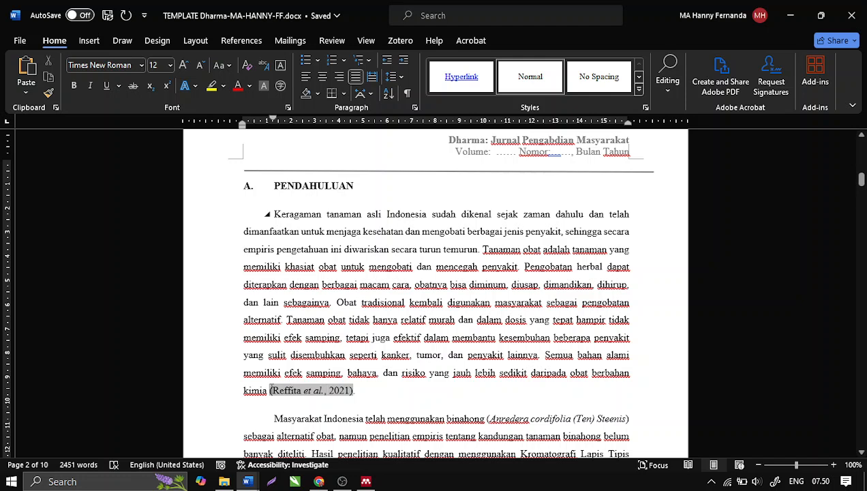
drag(362, 390, 276, 212)
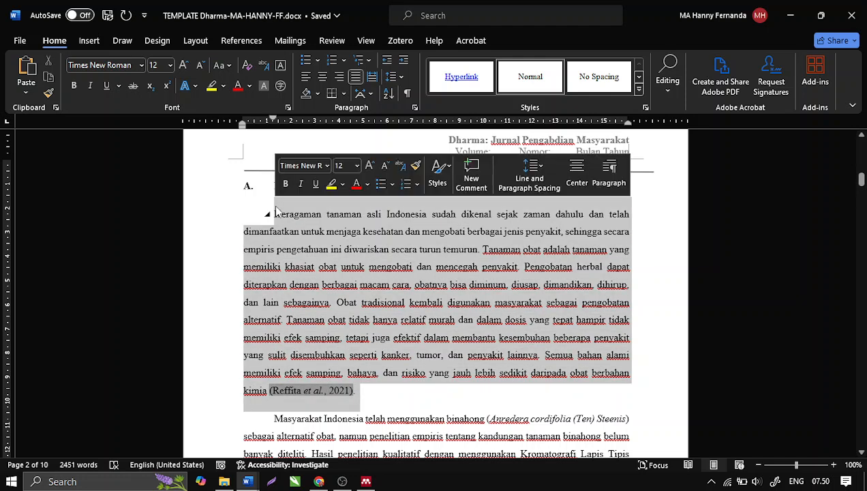
right_click(304, 250)
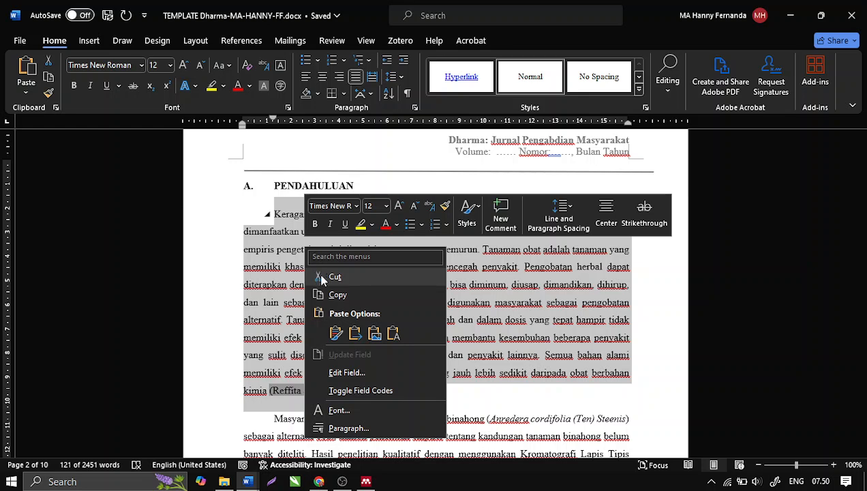
click(339, 296)
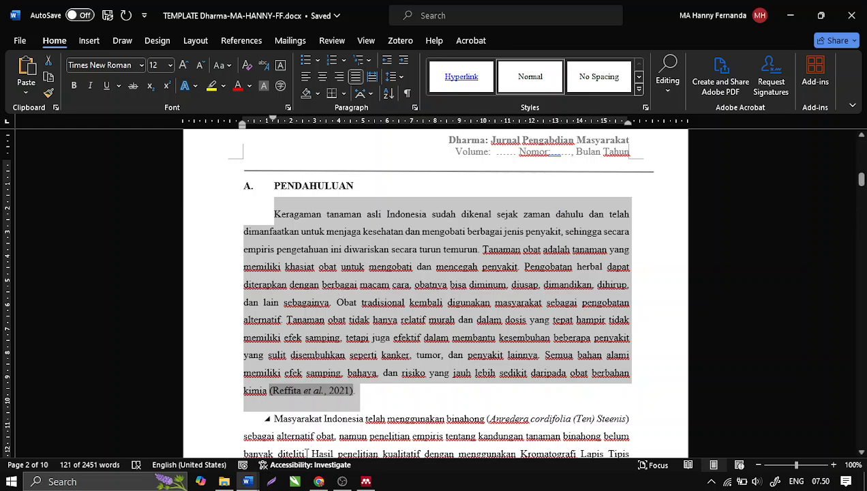
- Replace the first placeholder paragraph under PENDAHULUAN in the Jurnal Tata Rias template with the copied paragraph, keeping text only
click(248, 482)
click(285, 431)
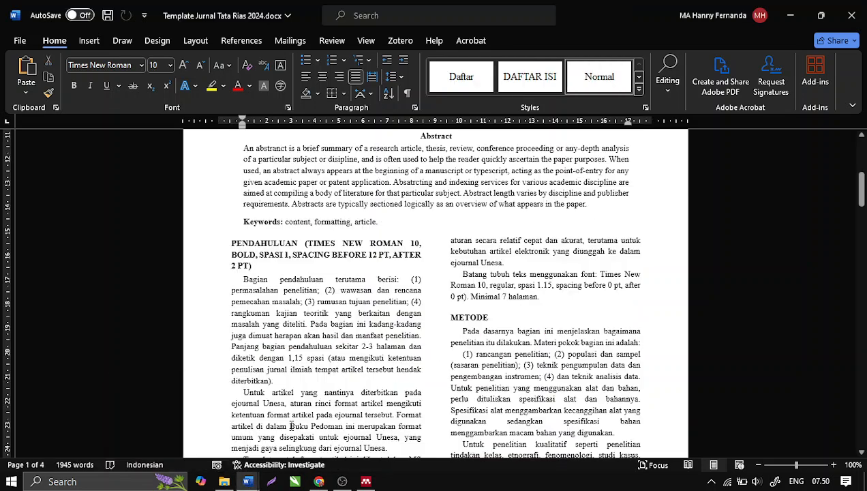
click(334, 313)
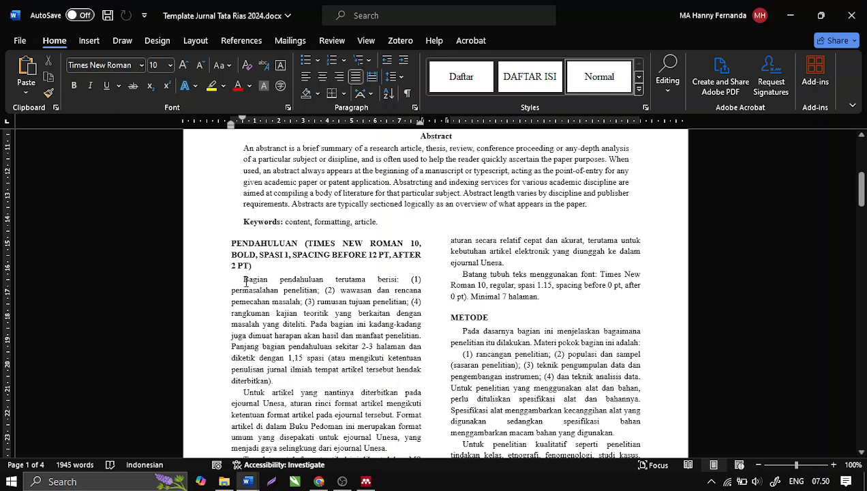
drag(245, 281, 286, 383)
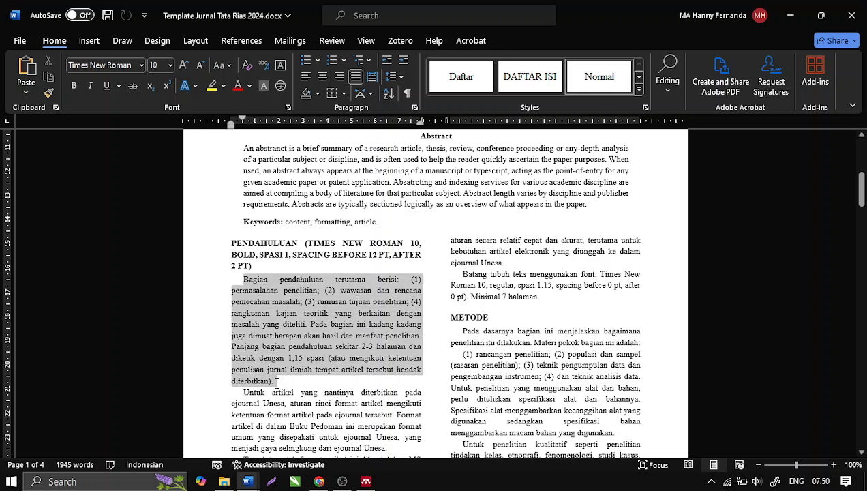
right_click(246, 327)
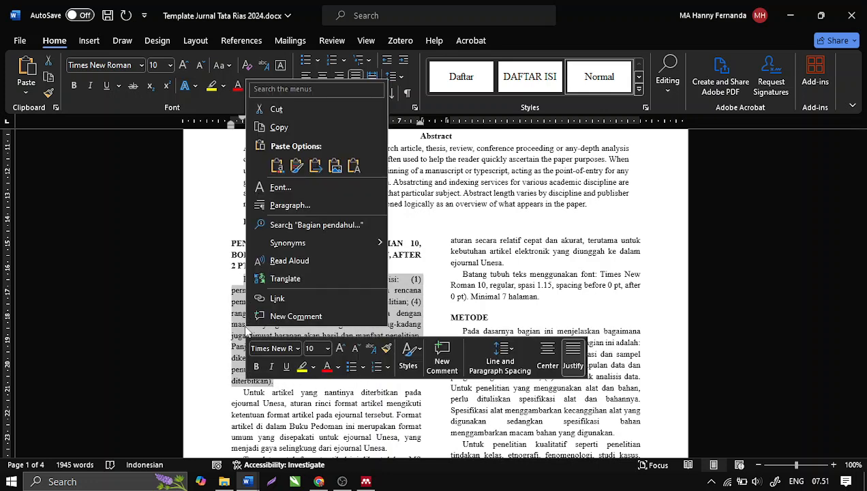
click(353, 166)
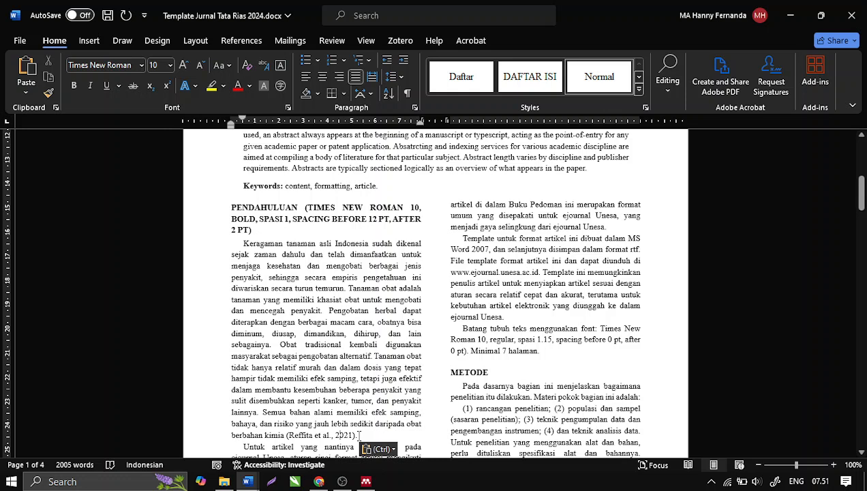
scroll(389, 411, down, 2)
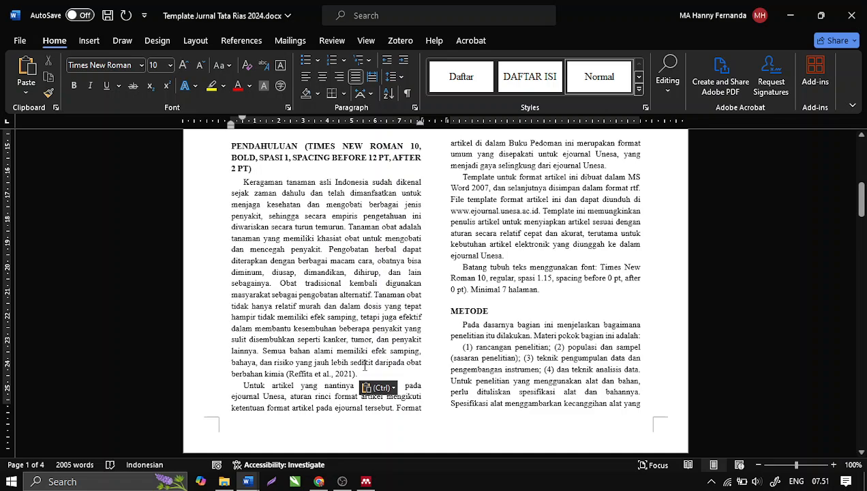
click(343, 481)
click(857, 387)
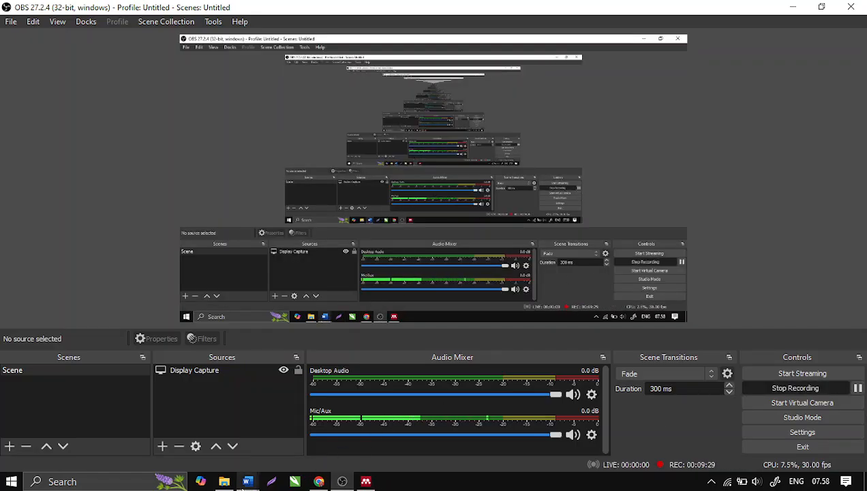
mouse_move(246, 483)
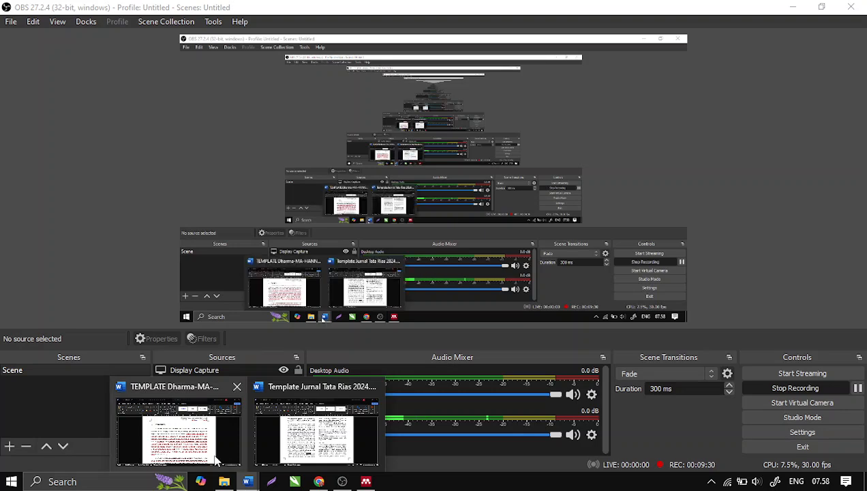
click(295, 431)
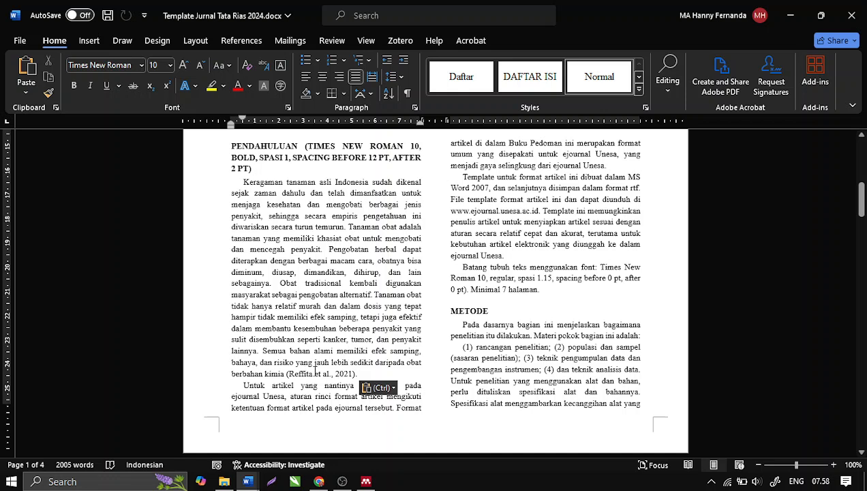
- Inspect the 2021 in-text citation at the end of the pasted PENDAHULUAN paragraph by selecting it
mouse_move(288, 375)
mouse_down()
mouse_move(358, 375)
mouse_move(285, 375)
mouse_up()
click(376, 375)
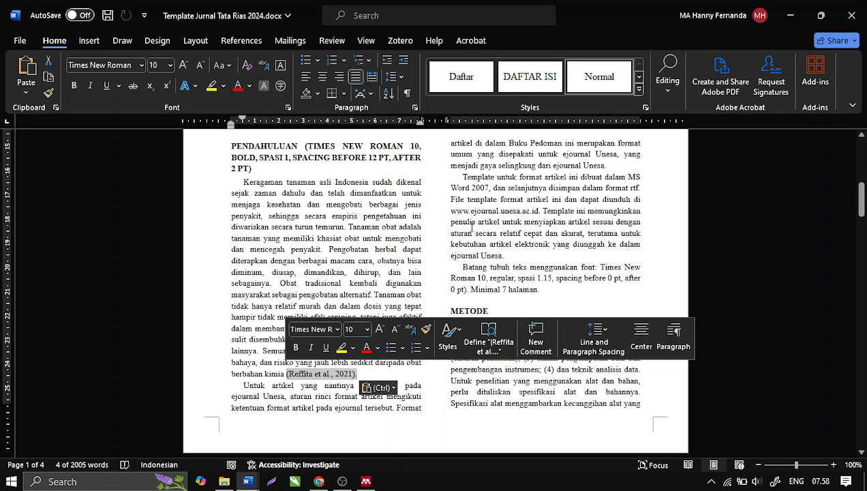
click(288, 213)
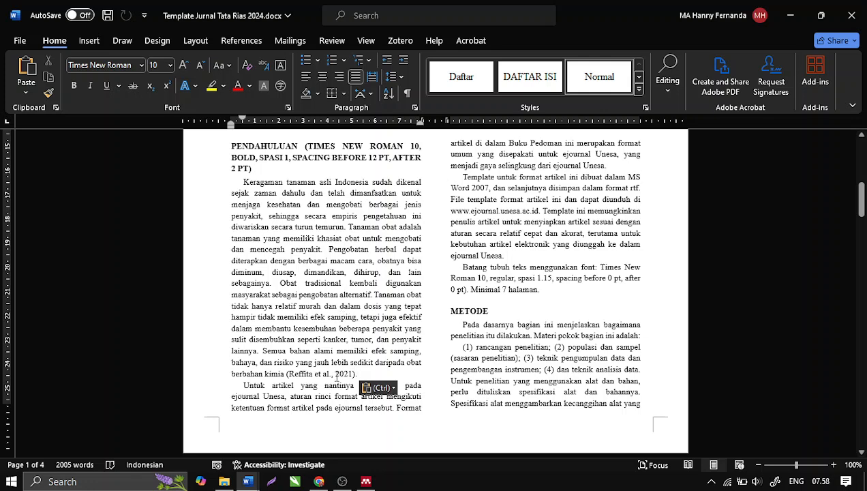
- Undo the text-only paste and paste the copied paragraph over the PENDAHULUAN placeholder again, preserving the citation's italics and linked field
key(ctrl+z)
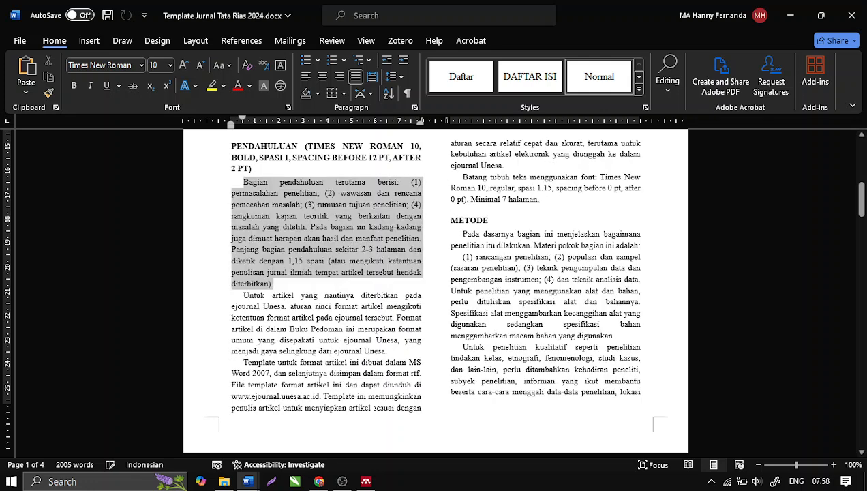
right_click(285, 222)
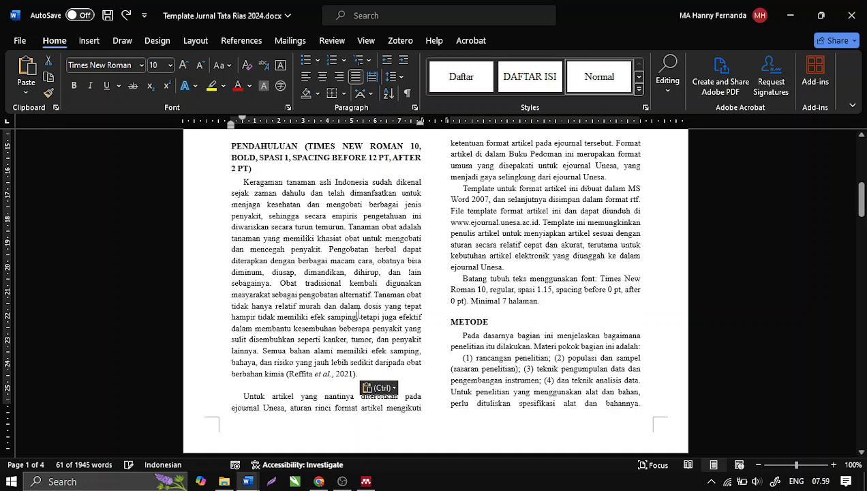
click(312, 375)
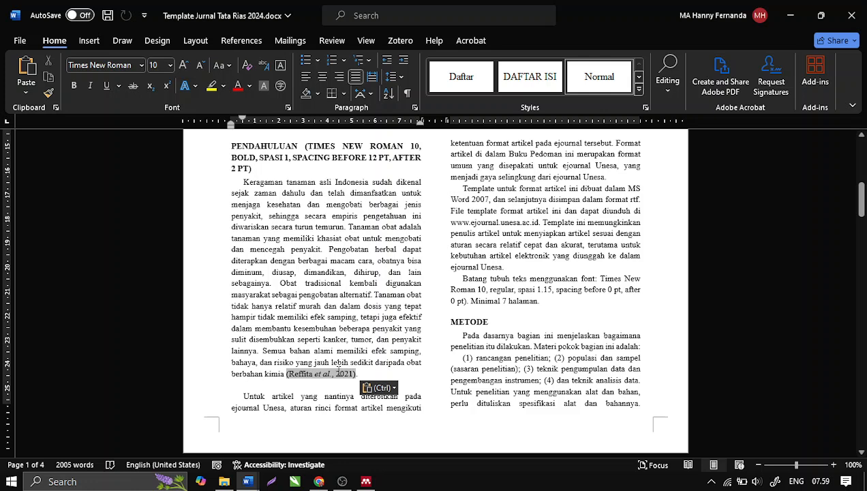
- Examine the pasted PENDAHULUAN citation and read through the template down to its DAFTAR PUSTAKA reference list
ctrl+scroll(337, 371, up, 2)
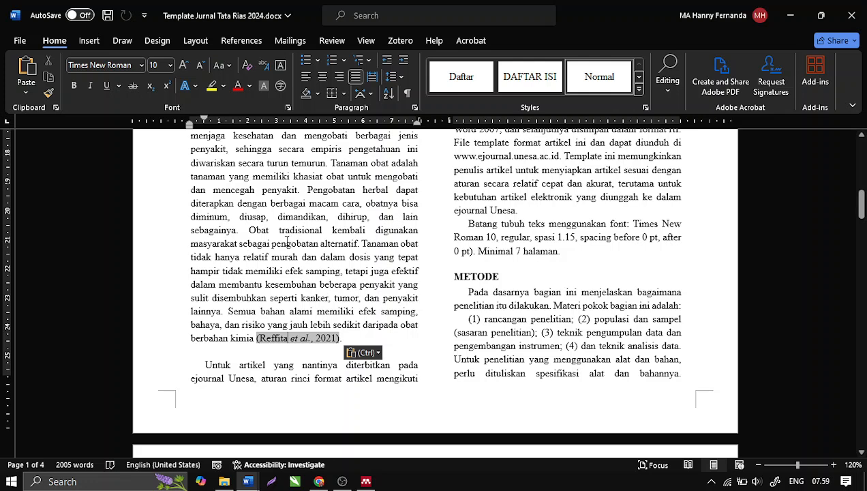
scroll(291, 235, up, 2)
scroll(291, 235, down, 2)
scroll(348, 286, down, 2)
scroll(349, 274, up, 2)
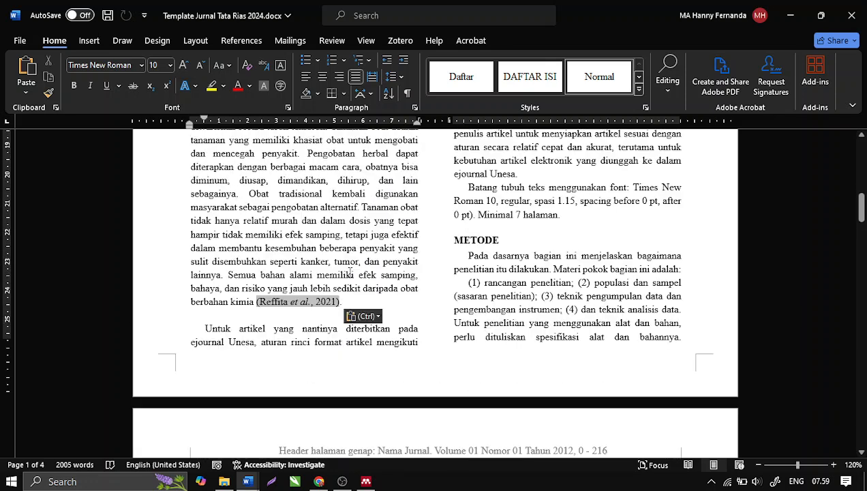
scroll(351, 278, down, 2)
scroll(349, 278, down, 6)
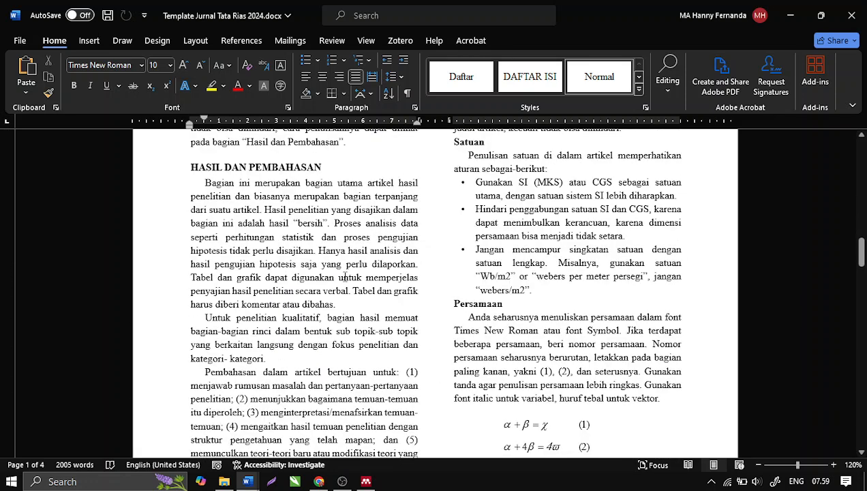
scroll(345, 276, down, 20)
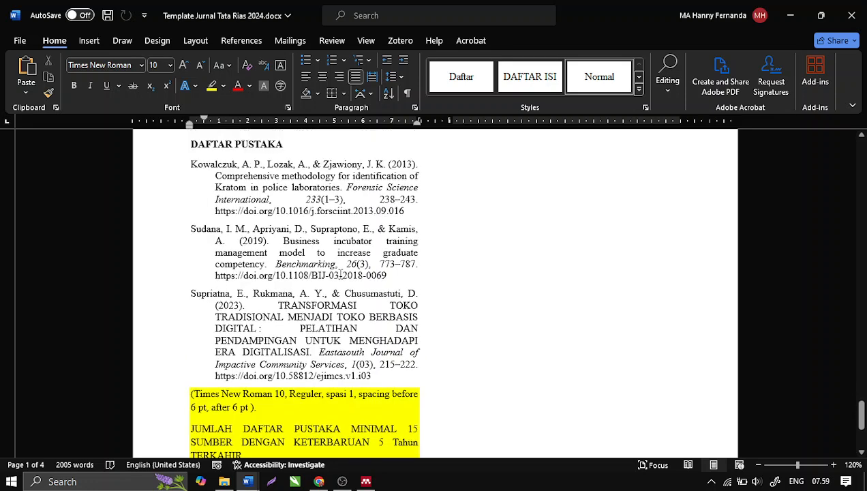
scroll(341, 274, up, 3)
scroll(340, 272, down, 5)
scroll(340, 272, up, 4)
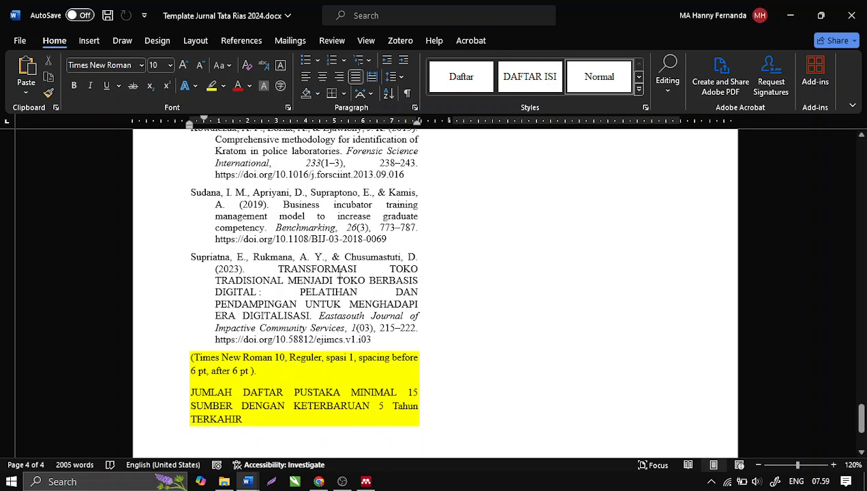
scroll(340, 273, down, 2)
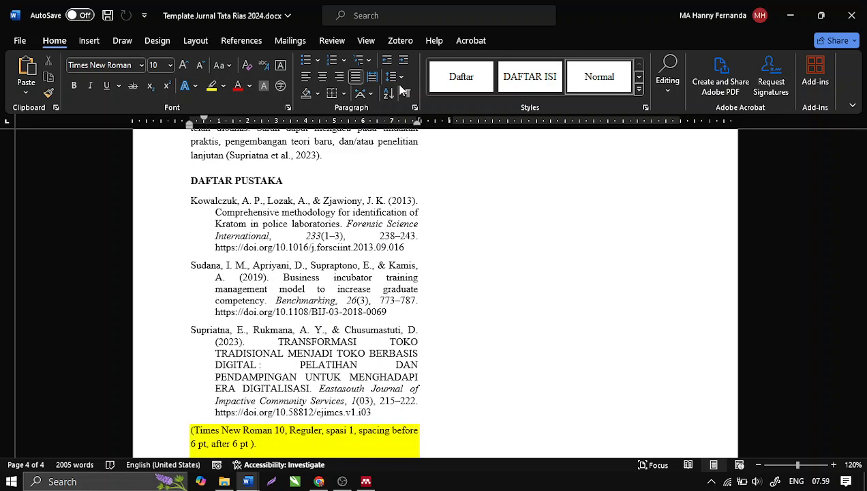
- Refresh the template's Mendeley citations and bibliography, checking Mendeley Desktop and the Dharma manuscript while it runs
click(243, 42)
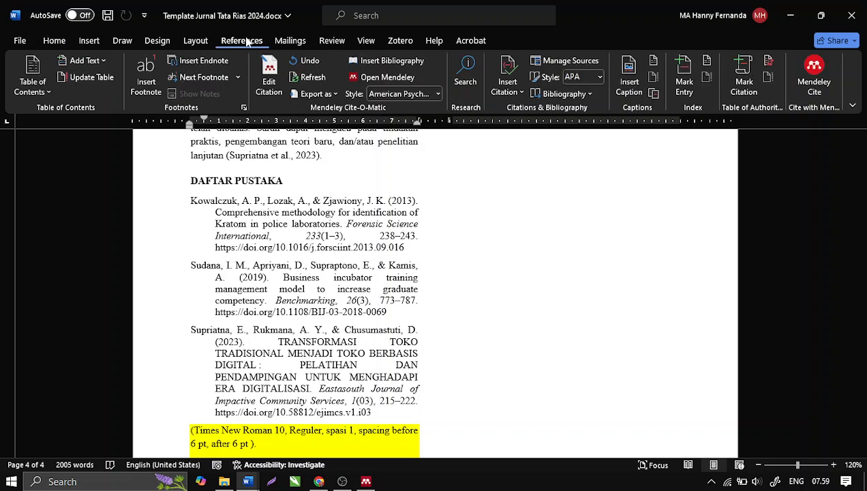
click(315, 80)
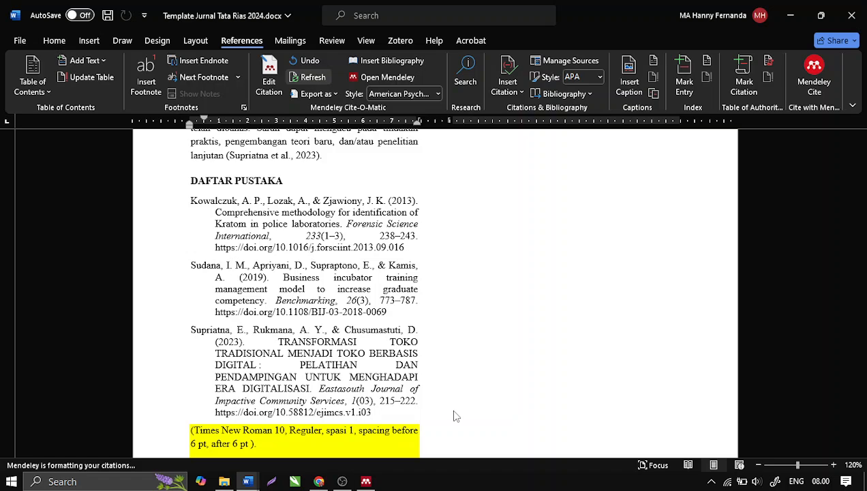
click(369, 482)
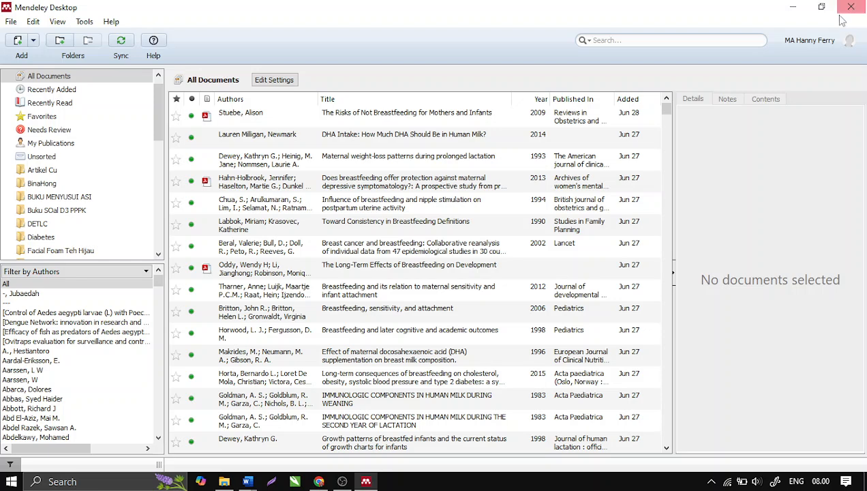
mouse_move(248, 479)
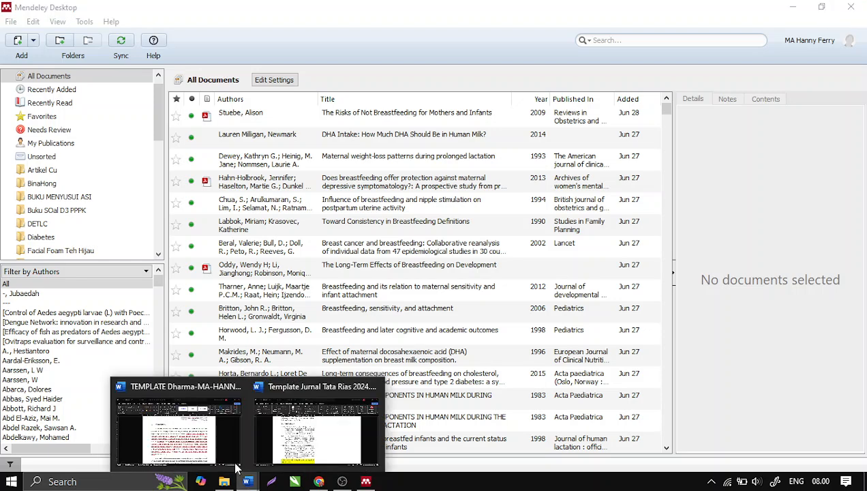
click(323, 435)
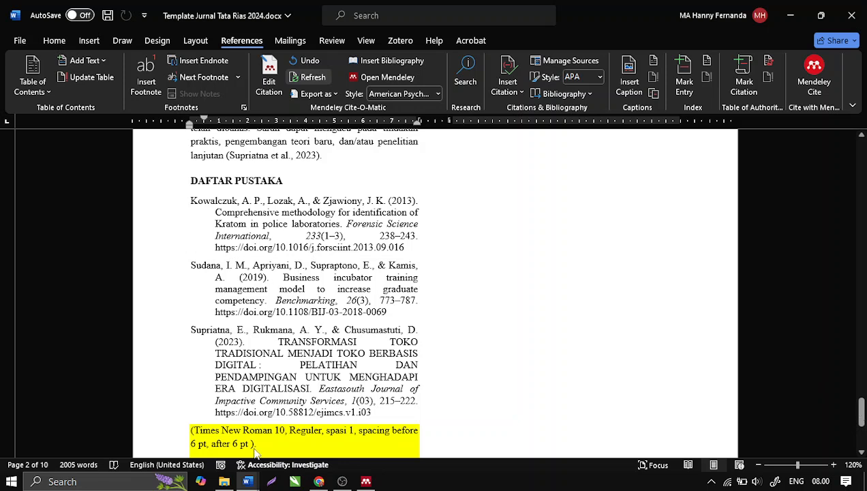
mouse_move(247, 481)
click(202, 443)
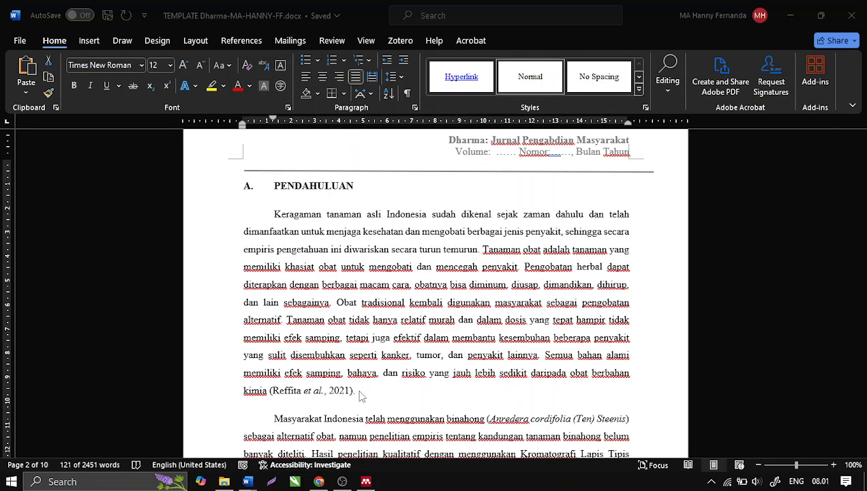
mouse_move(261, 481)
click(345, 386)
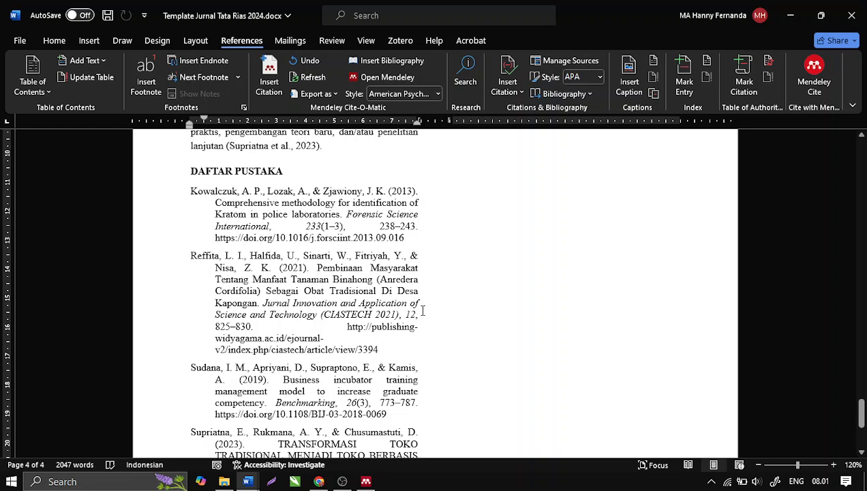
- Compare the refreshed DAFTAR PUSTAKA entries with the in-text citations in the template's discussion, Simpulan and Saran sections
scroll(349, 308, up, 5)
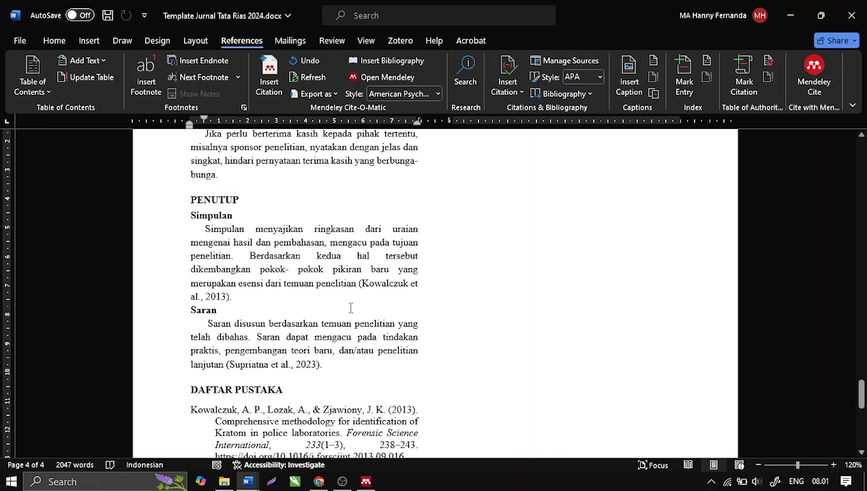
scroll(351, 308, down, 5)
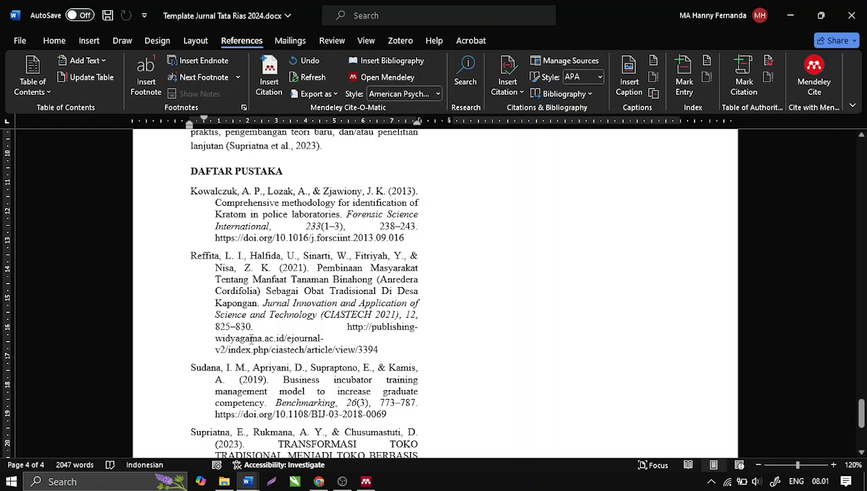
scroll(334, 312, up, 3)
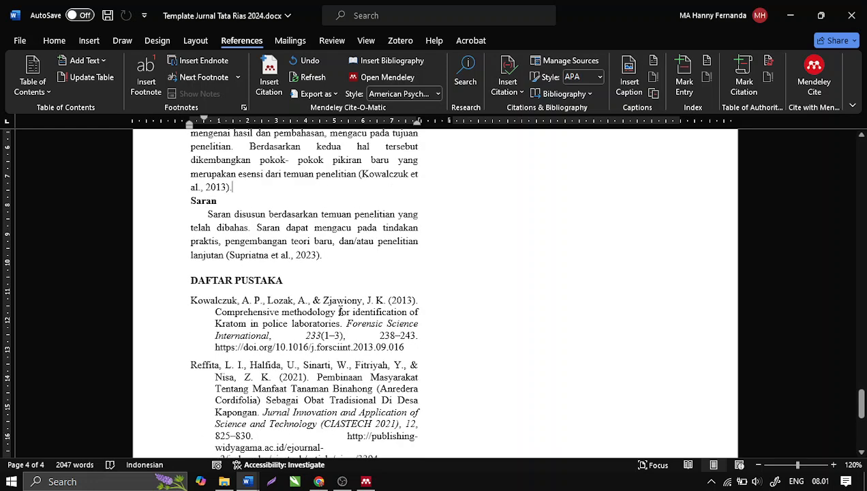
scroll(339, 312, up, 6)
scroll(348, 311, down, 7)
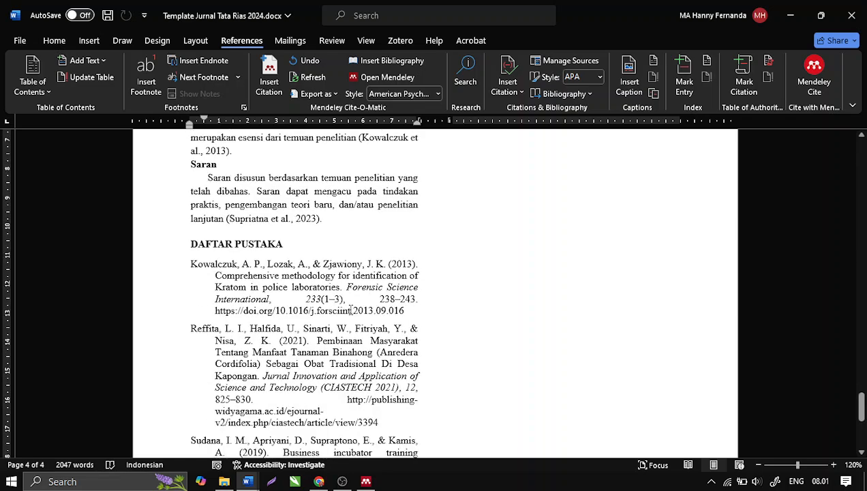
scroll(351, 310, up, 12)
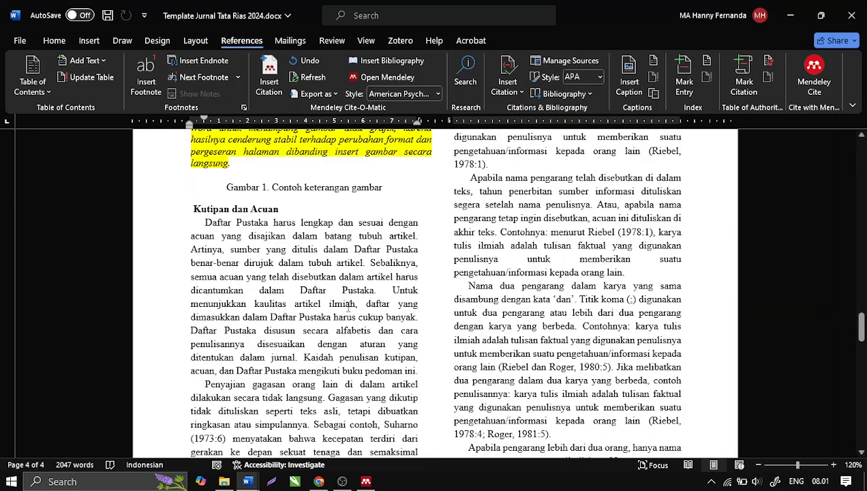
scroll(348, 309, up, 10)
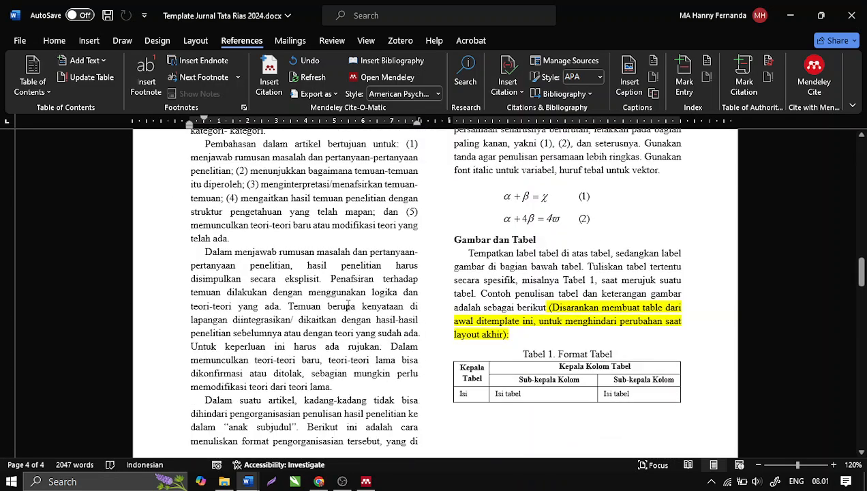
scroll(348, 307, down, 10)
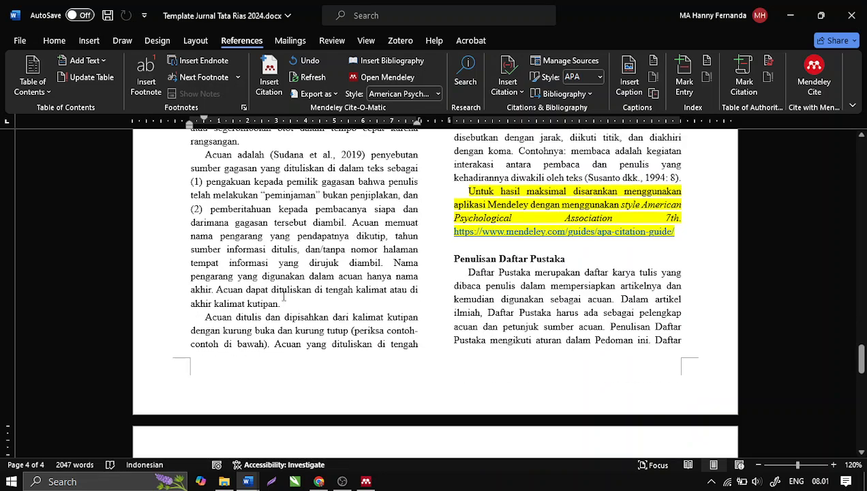
scroll(284, 297, down, 8)
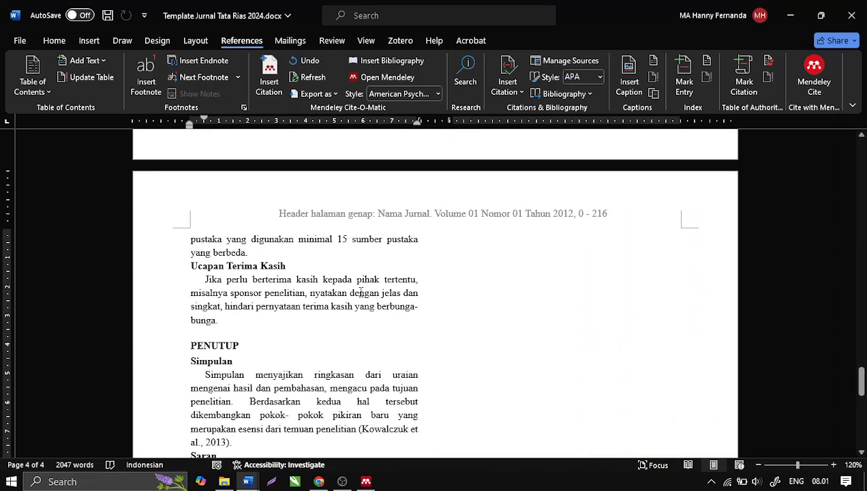
scroll(328, 331, down, 5)
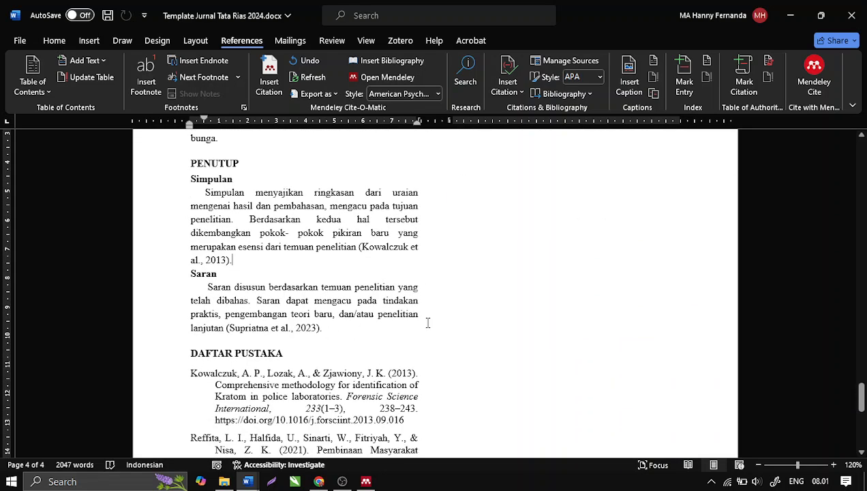
scroll(452, 304, down, 5)
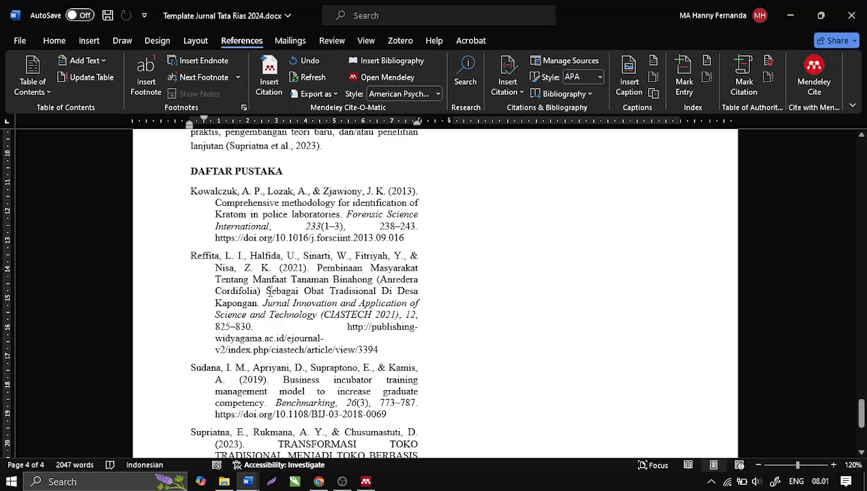
- Inspect the linked bibliography field at the 2021 DAFTAR PUSTAKA entry and check the Mendeley Desktop library
click(270, 291)
click(210, 257)
click(191, 256)
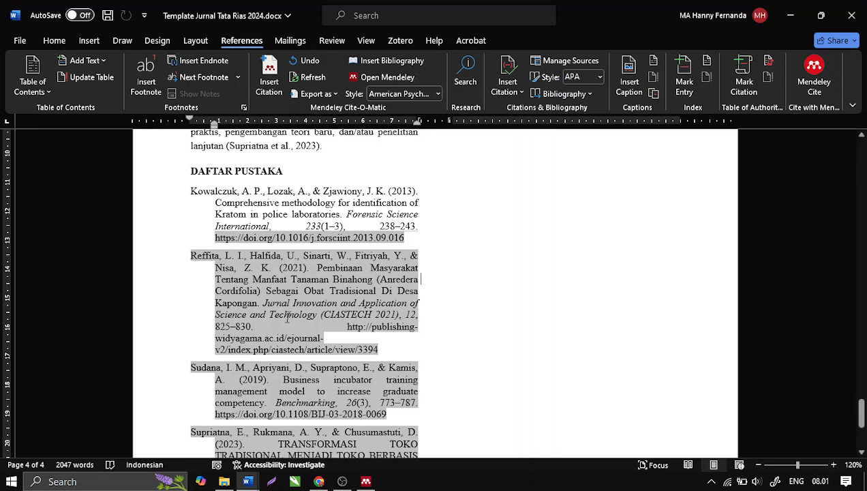
click(366, 482)
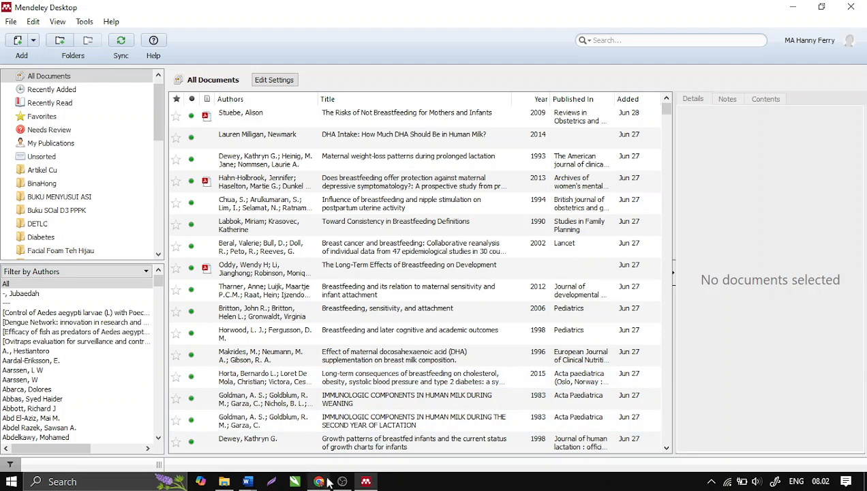
mouse_move(226, 482)
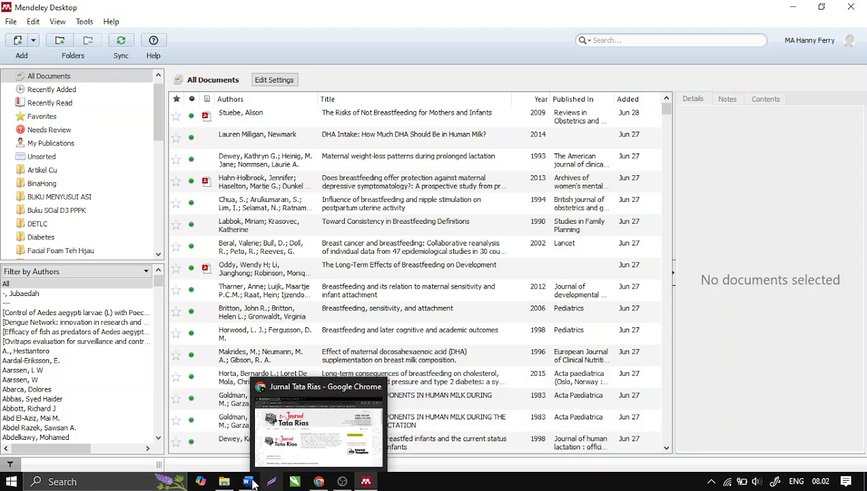
click(300, 430)
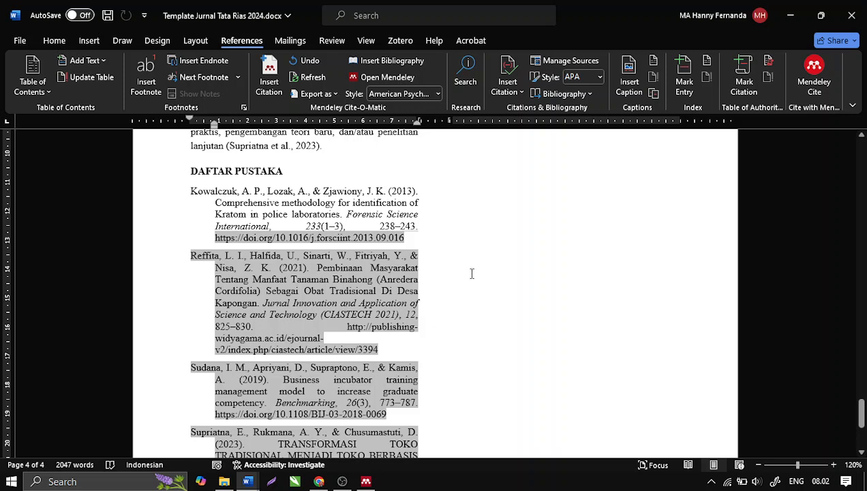
click(401, 217)
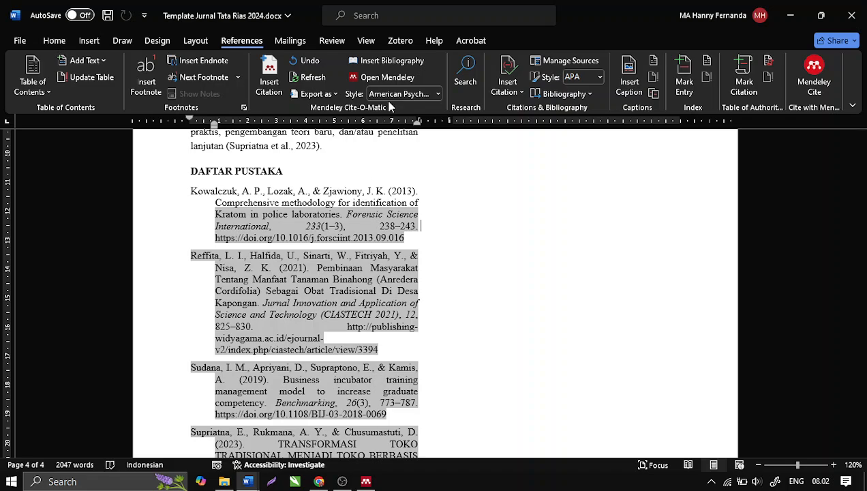
- Review the template from DAFTAR PUSTAKA back to the pasted PENDAHULUAN paragraph, including its refreshed citation and the sections in between
scroll(423, 255, up, 3)
scroll(428, 256, down, 3)
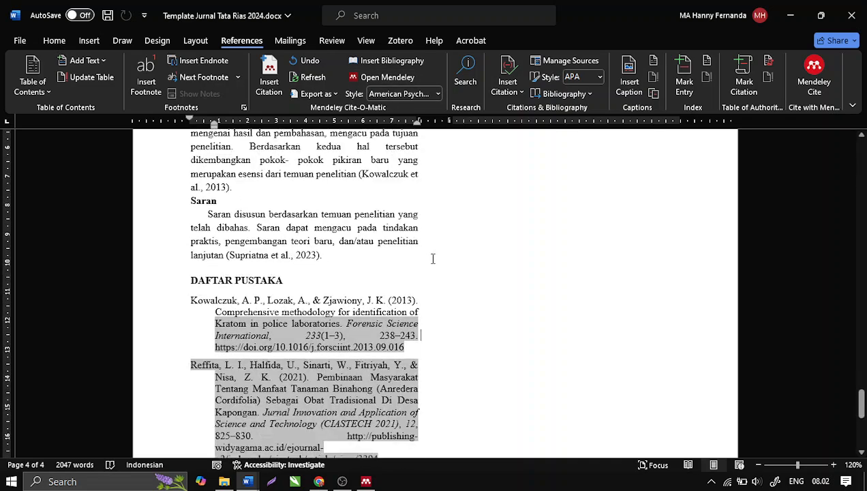
scroll(427, 256, up, 4)
scroll(405, 326, up, 10)
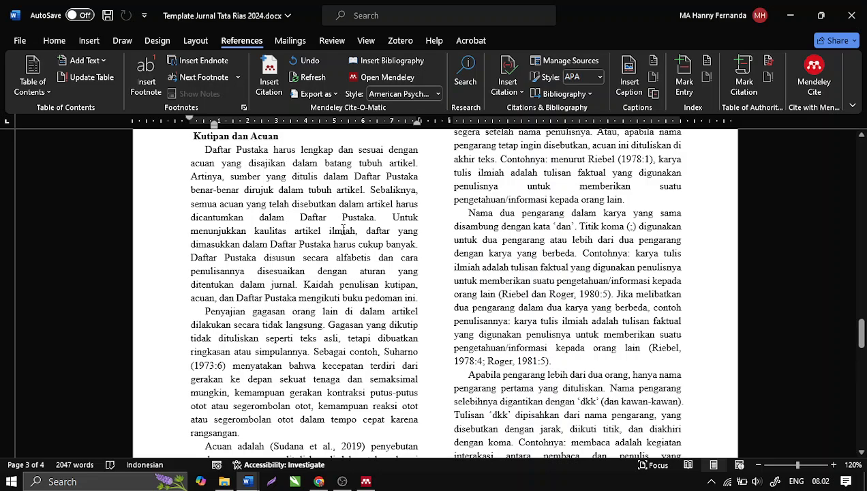
scroll(350, 243, up, 4)
scroll(411, 303, up, 15)
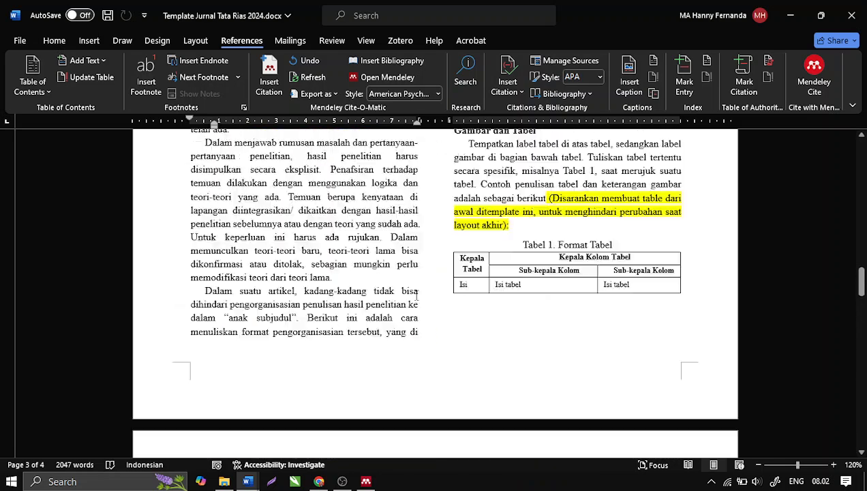
scroll(412, 273, up, 12)
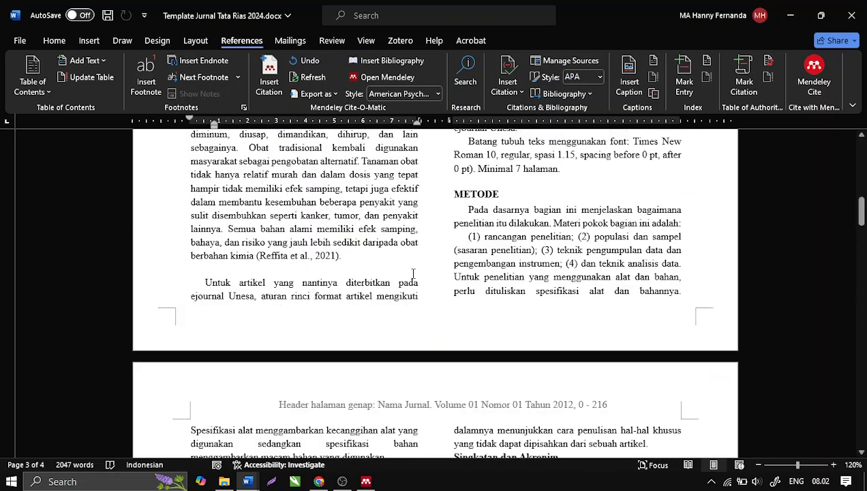
scroll(411, 271, down, 3)
scroll(412, 273, down, 12)
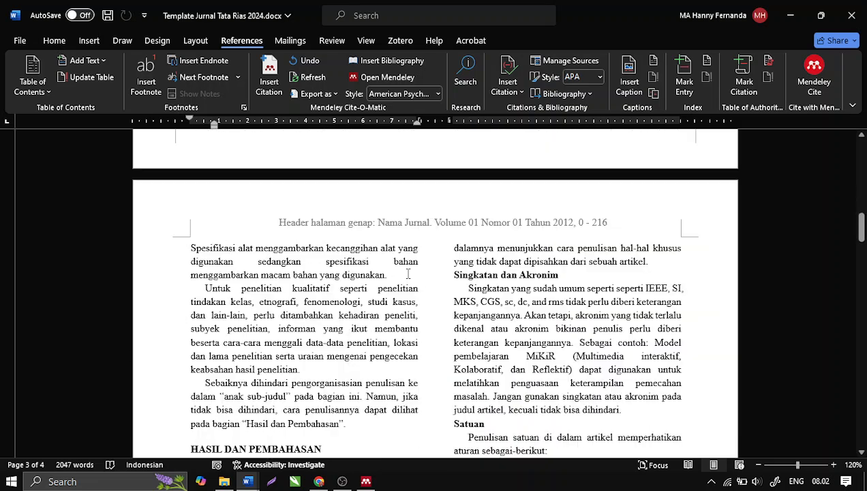
scroll(397, 269, down, 4)
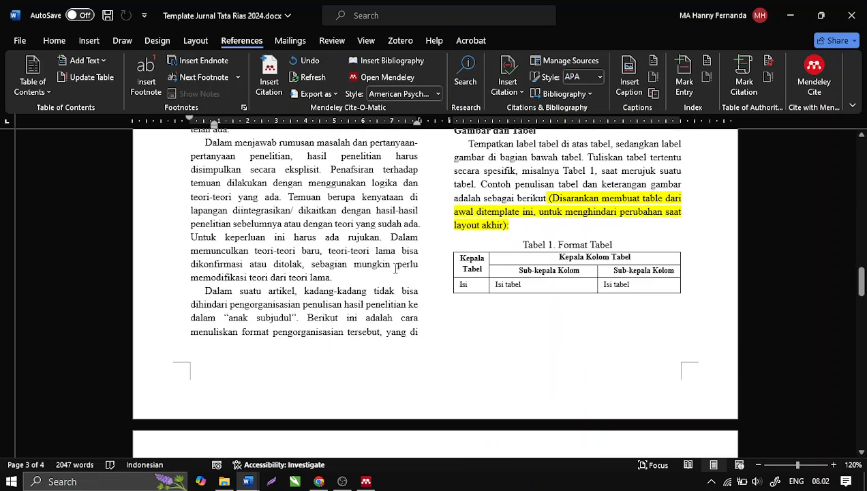
- Copy the Tabel 1 event rundown table for the Binahong education activity from the Dharma manuscript
click(248, 481)
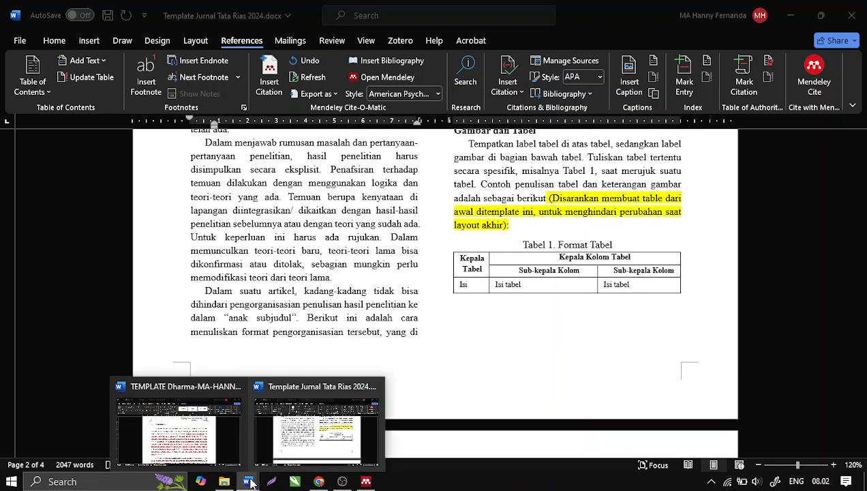
click(204, 453)
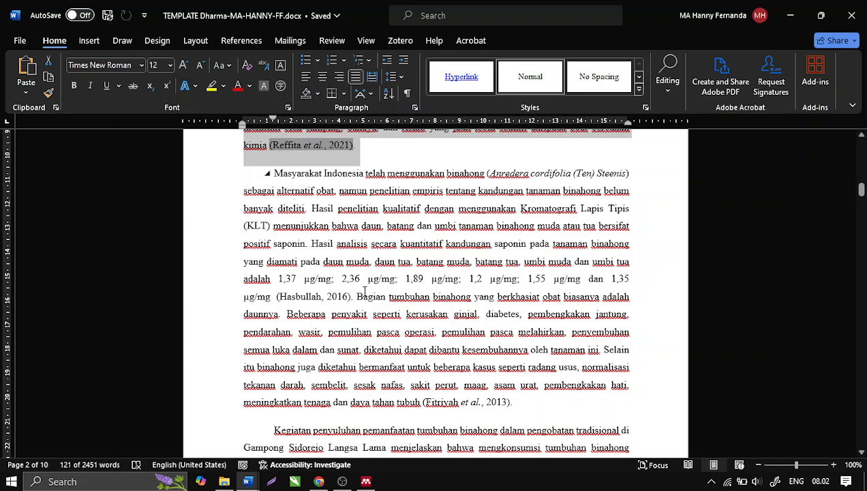
scroll(364, 292, down, 15)
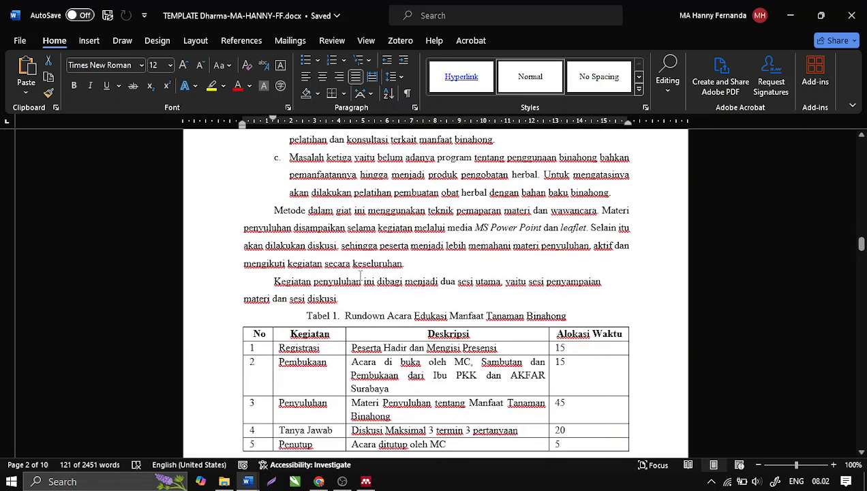
scroll(380, 261, up, 3)
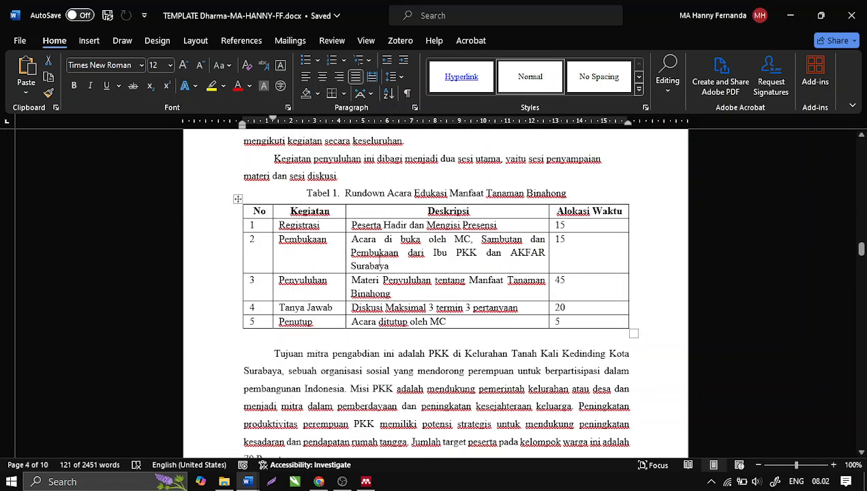
click(239, 199)
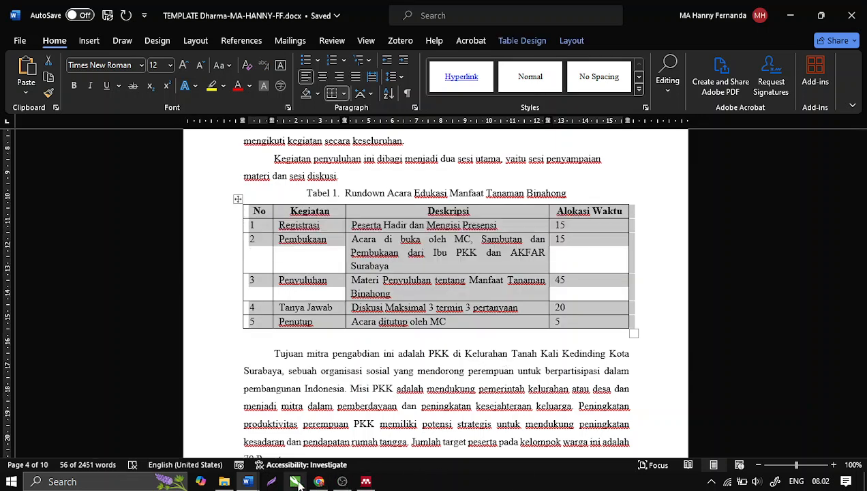
- Delete the entire rows of the sample table under the "Tabel 1. Format Tabel" caption in the Tata Rias template
mouse_move(256, 481)
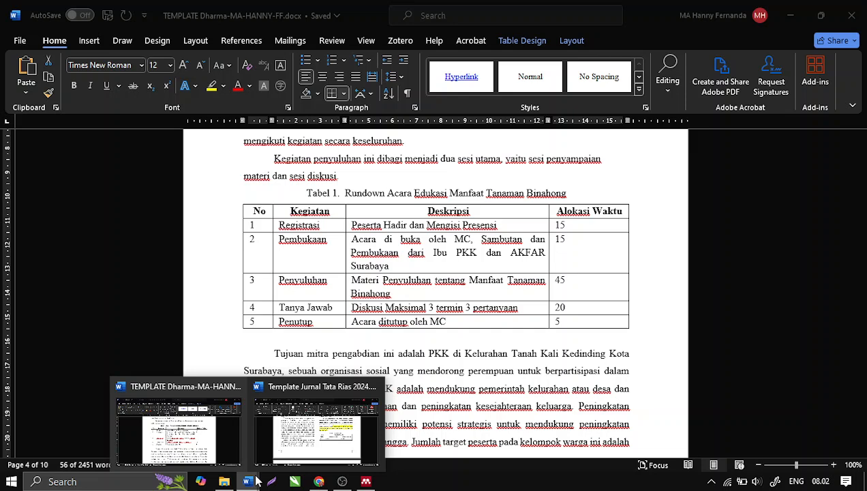
click(314, 437)
scroll(482, 354, up, 2)
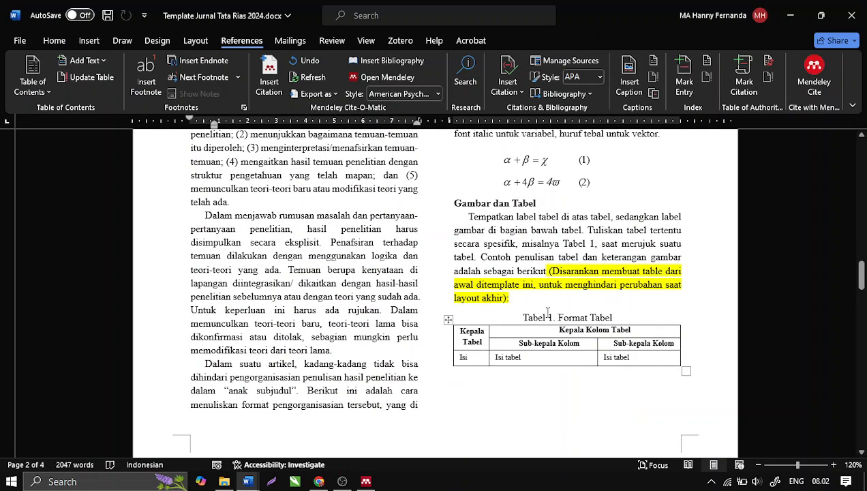
click(448, 320)
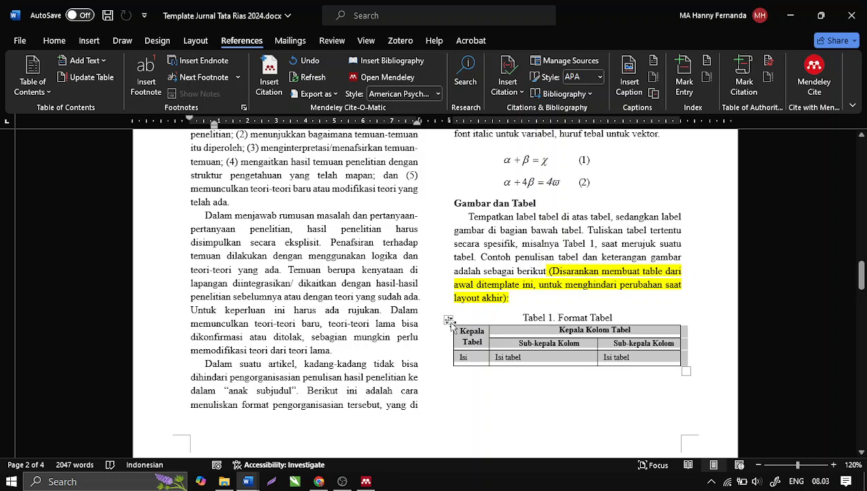
click(658, 351)
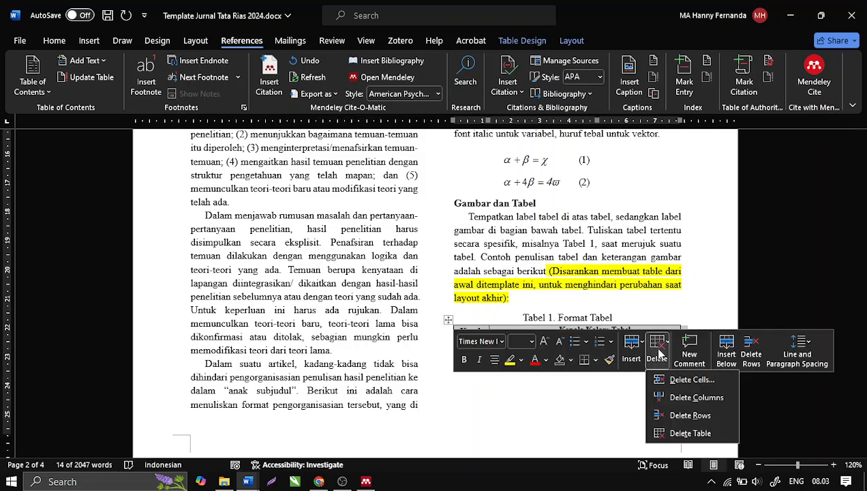
click(678, 382)
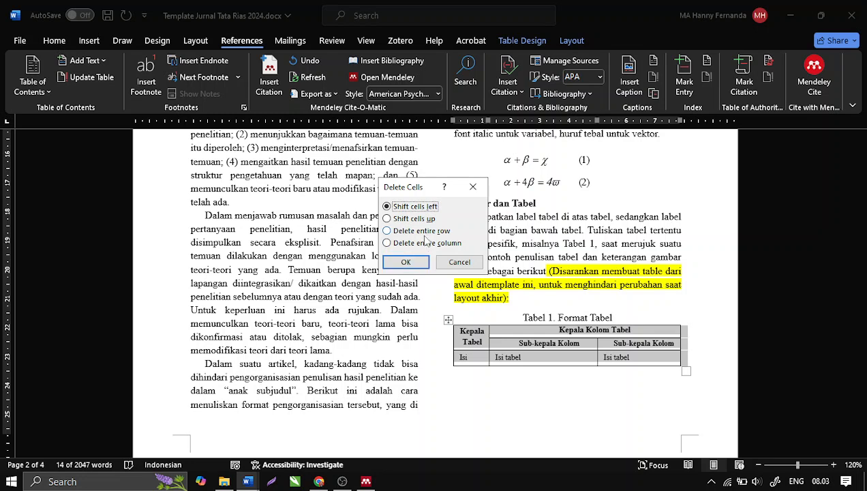
click(421, 232)
click(409, 262)
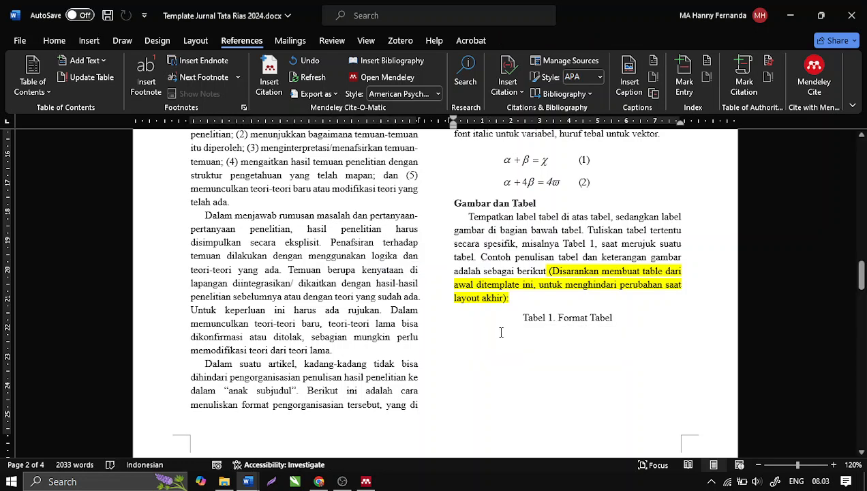
- Paste the copied rundown table under the "Tabel 1. Format Tabel" caption
right_click(500, 334)
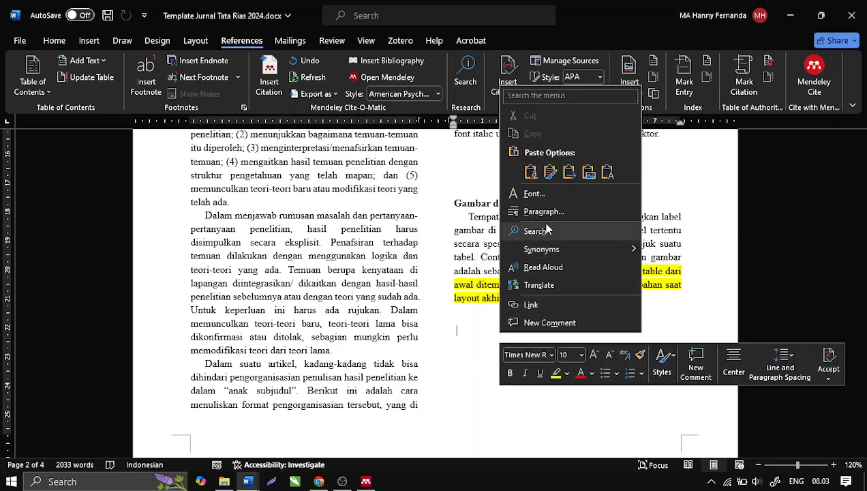
click(570, 173)
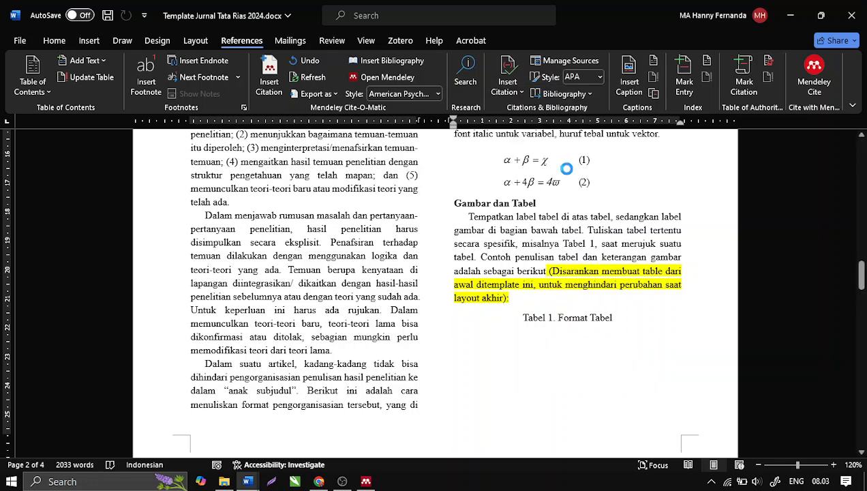
scroll(498, 278, up, 5)
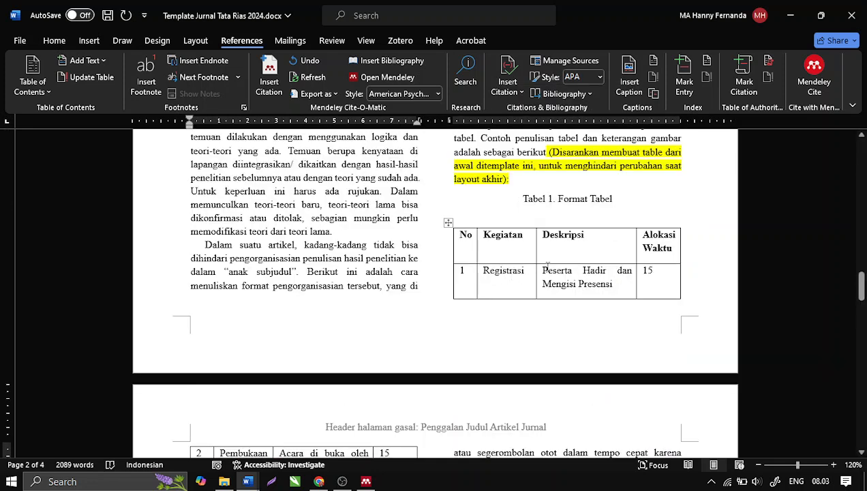
click(342, 482)
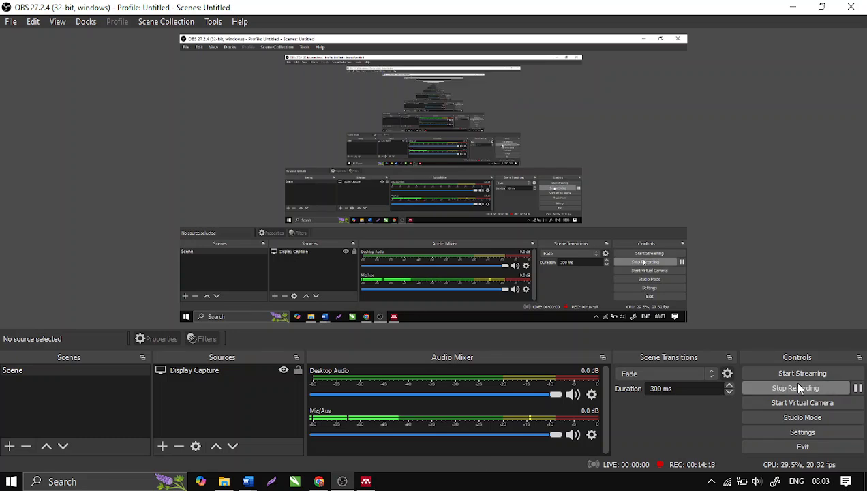
click(248, 483)
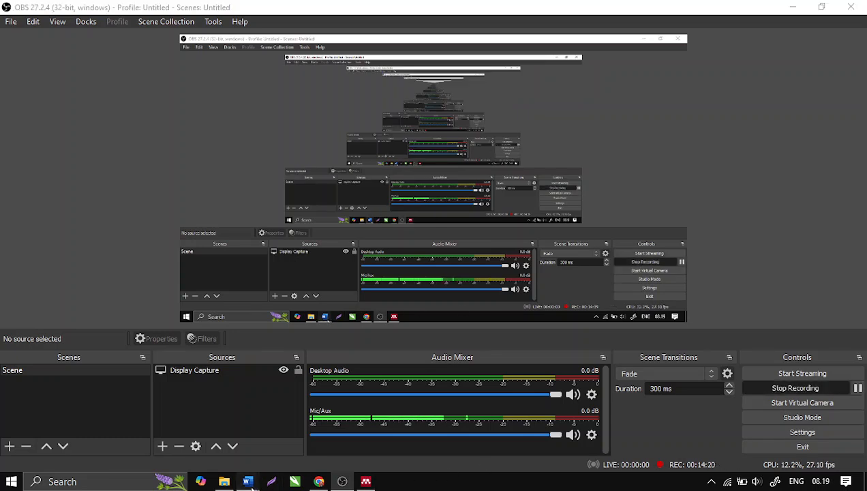
click(319, 430)
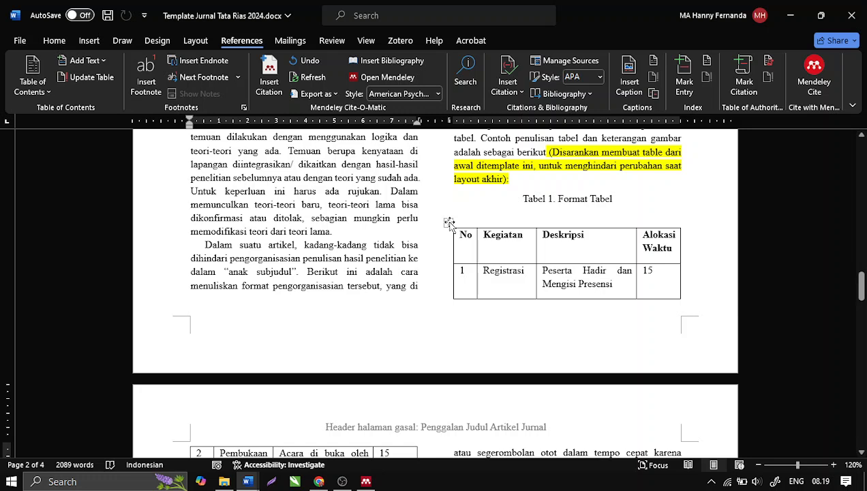
- Set the row height of the whole pasted rundown table to 1 cm
click(449, 223)
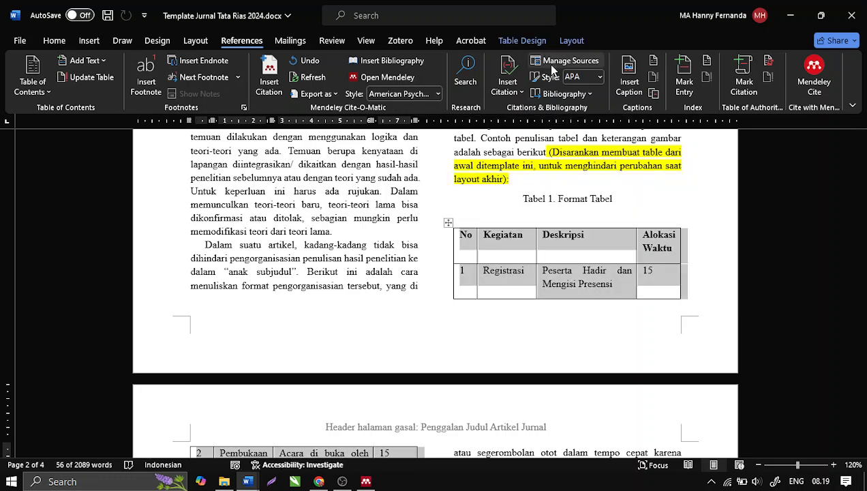
click(563, 42)
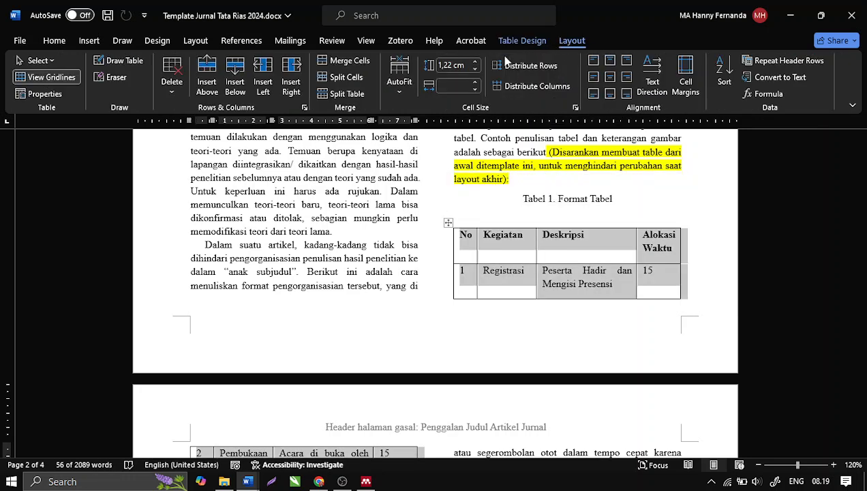
click(475, 70)
click(476, 69)
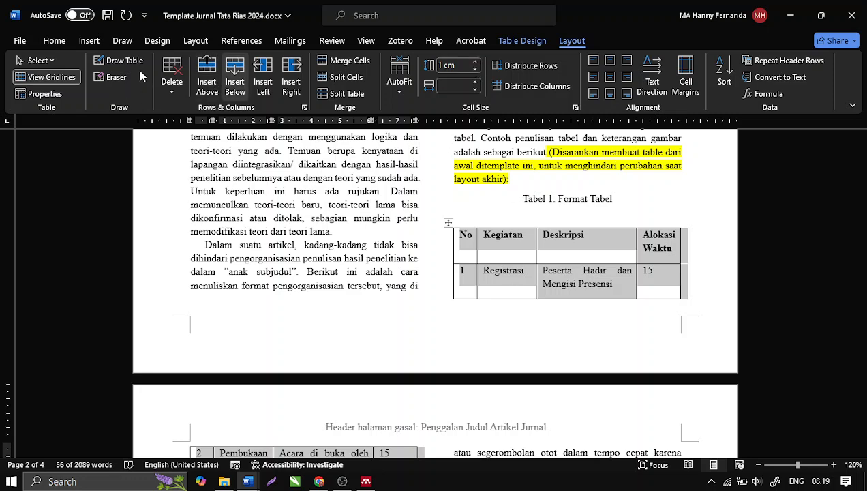
- Set the paragraph spacing after to 0 pt for all text in the pasted rundown table
click(47, 42)
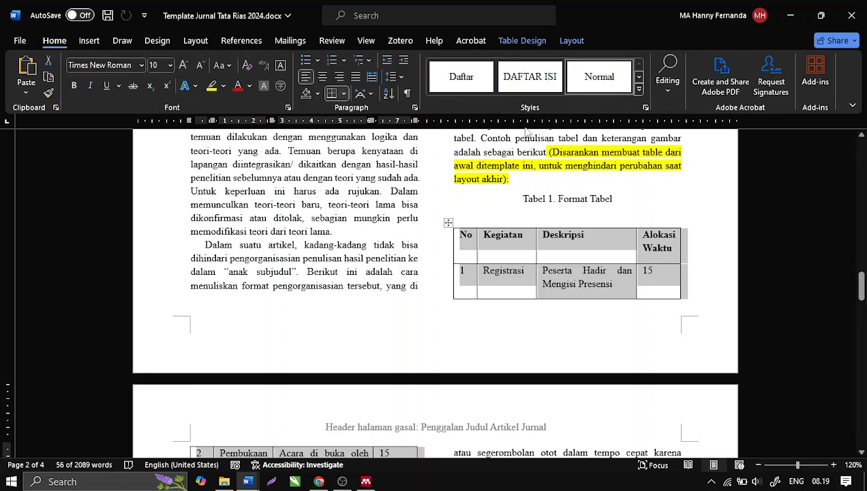
click(414, 107)
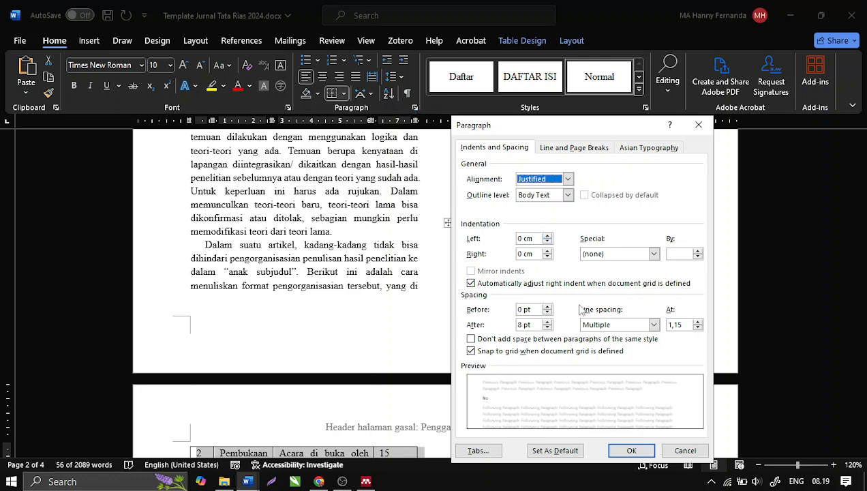
click(548, 327)
click(548, 328)
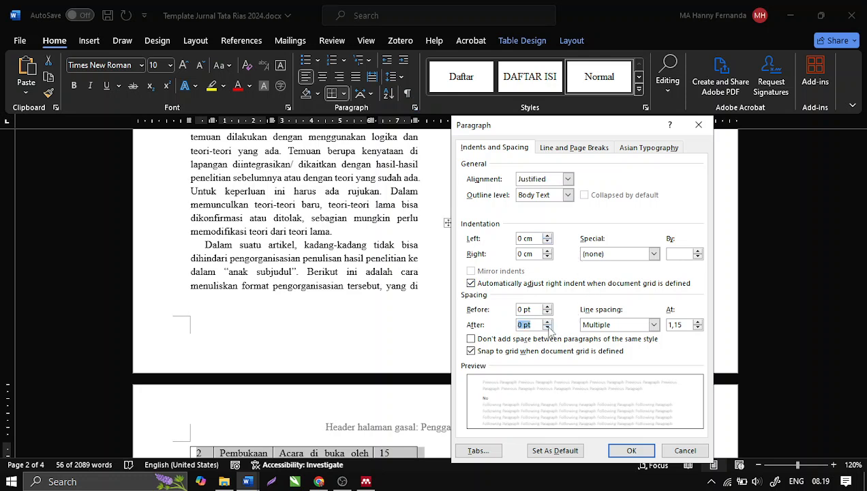
click(622, 452)
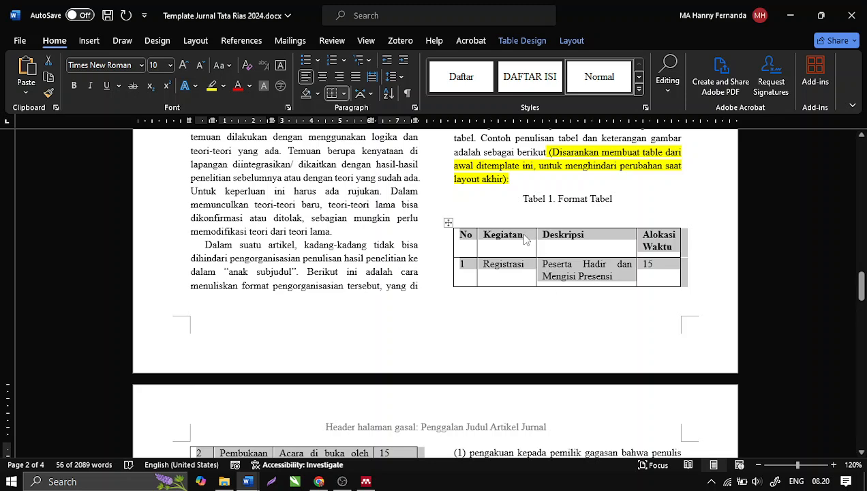
scroll(525, 239, down, 4)
scroll(612, 298, up, 3)
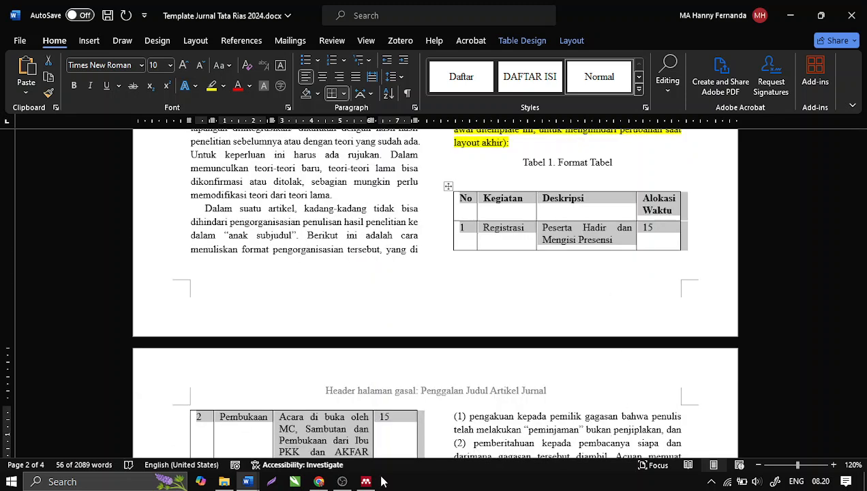
click(343, 481)
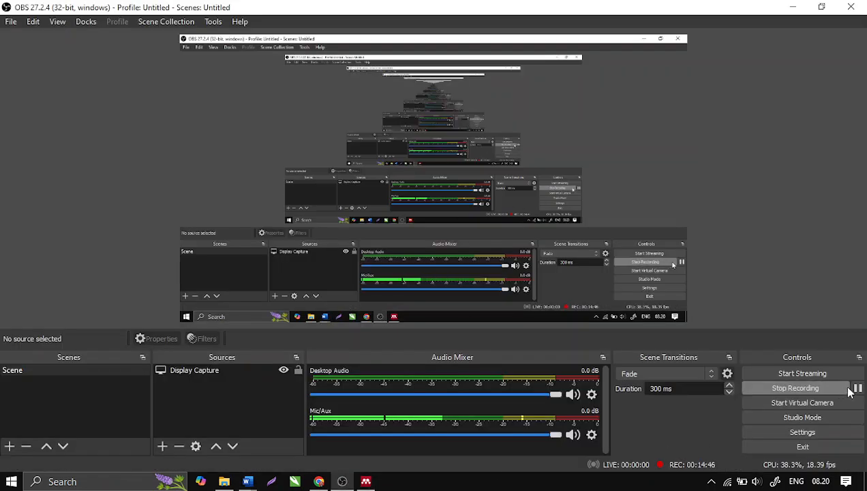